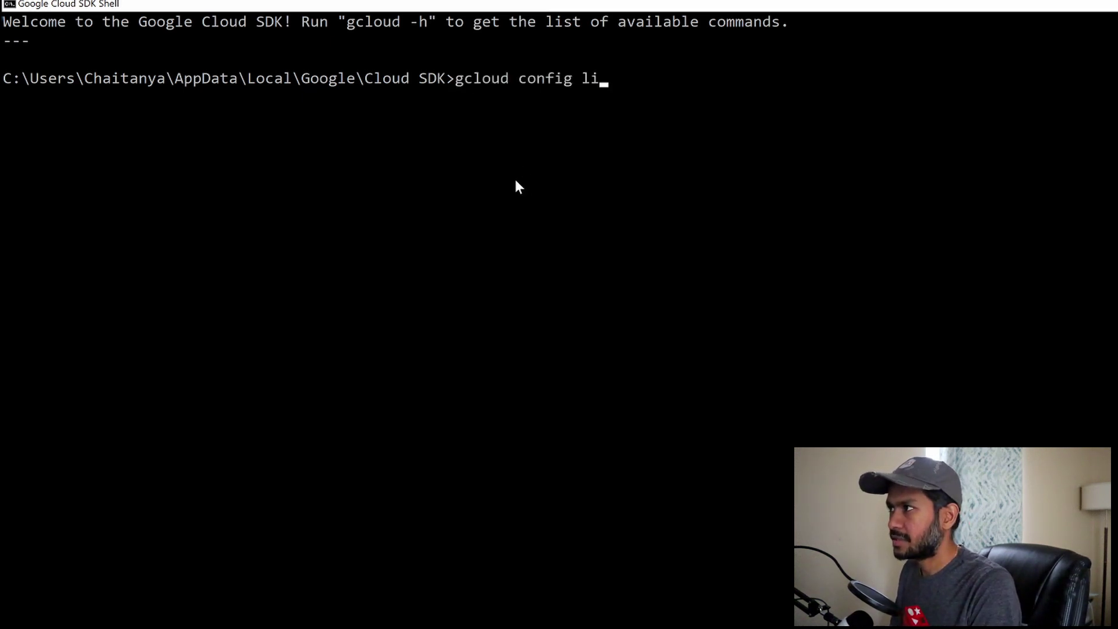
text(st)
- Run gcloud config list and copy the active account email from its output
key(Return)
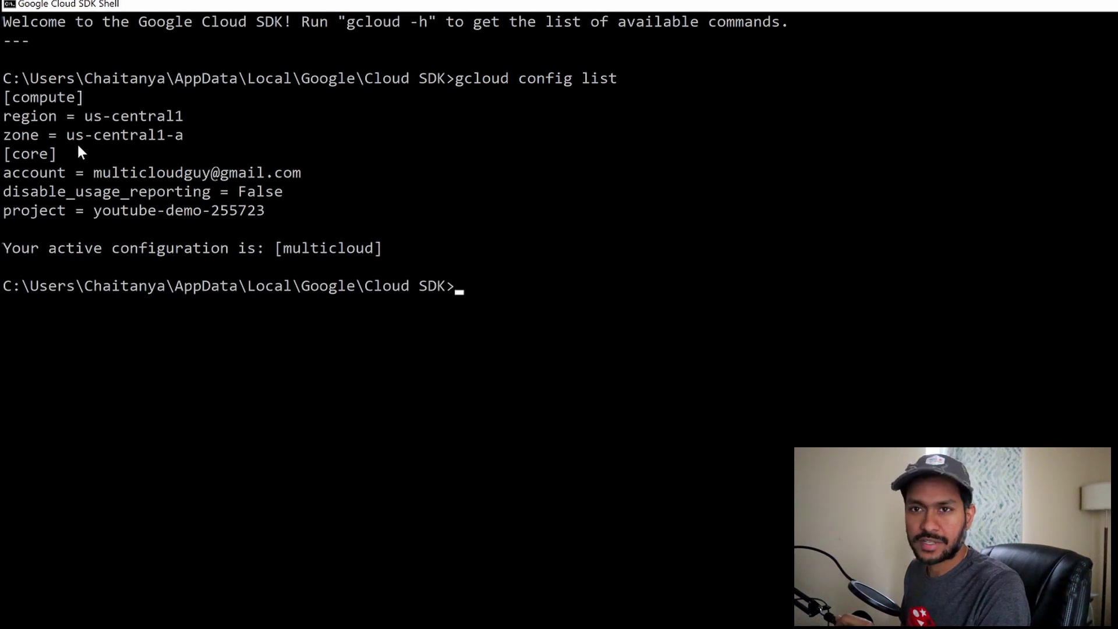
click(99, 177)
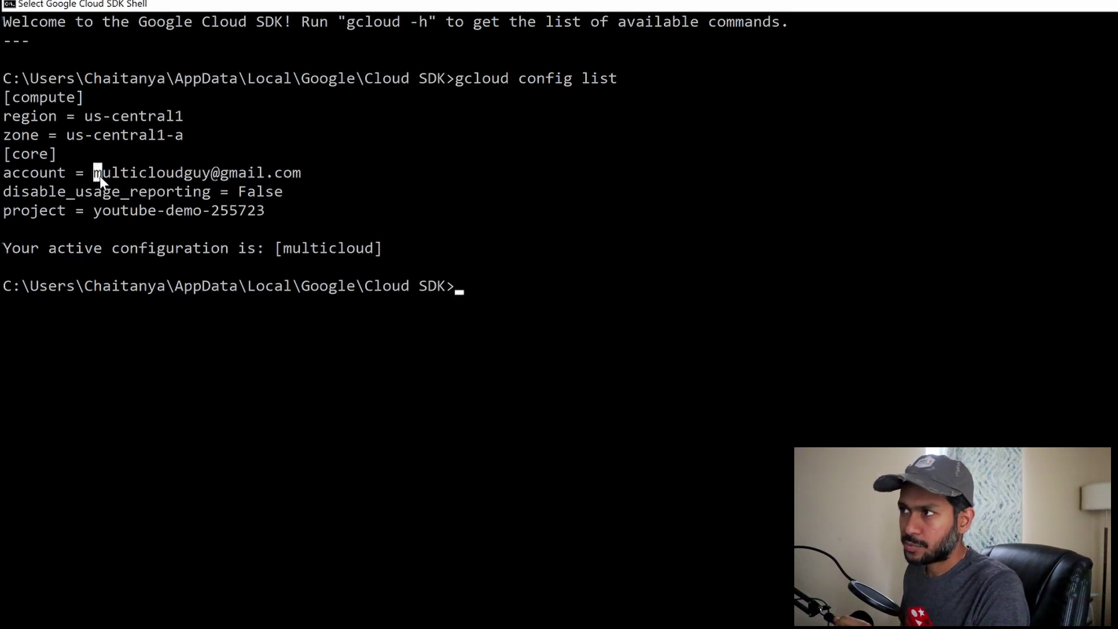
mouse_move(167, 175)
mouse_down()
mouse_move(271, 189)
mouse_move(293, 178)
mouse_up()
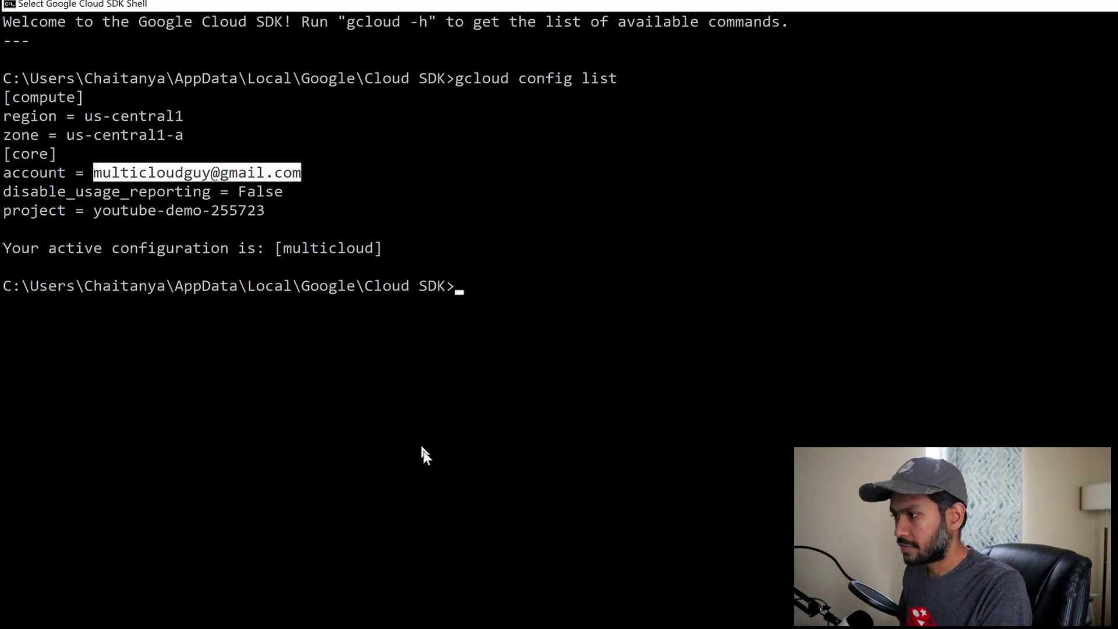
key(alt+Tab)
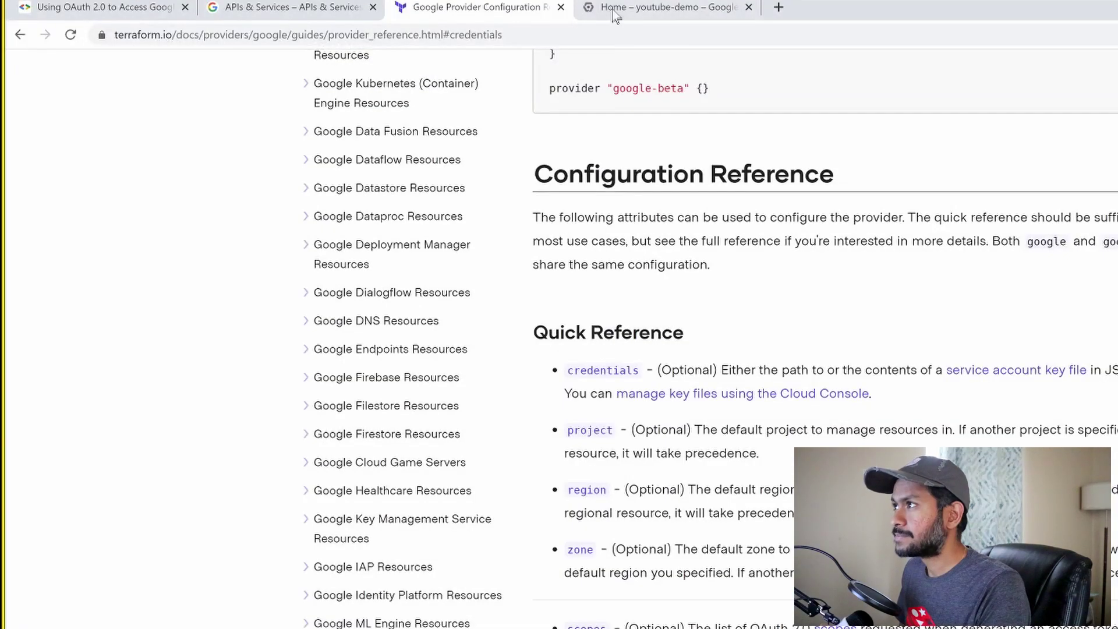
- Find IAM for the youtube-demo project and select the account's member email
click(615, 10)
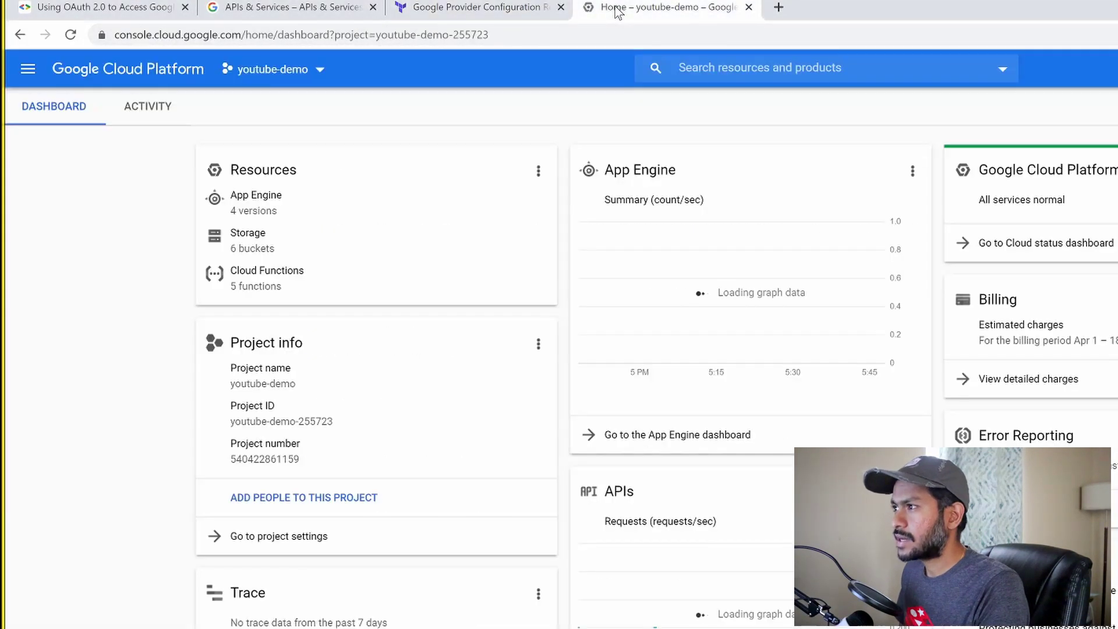
click(782, 68)
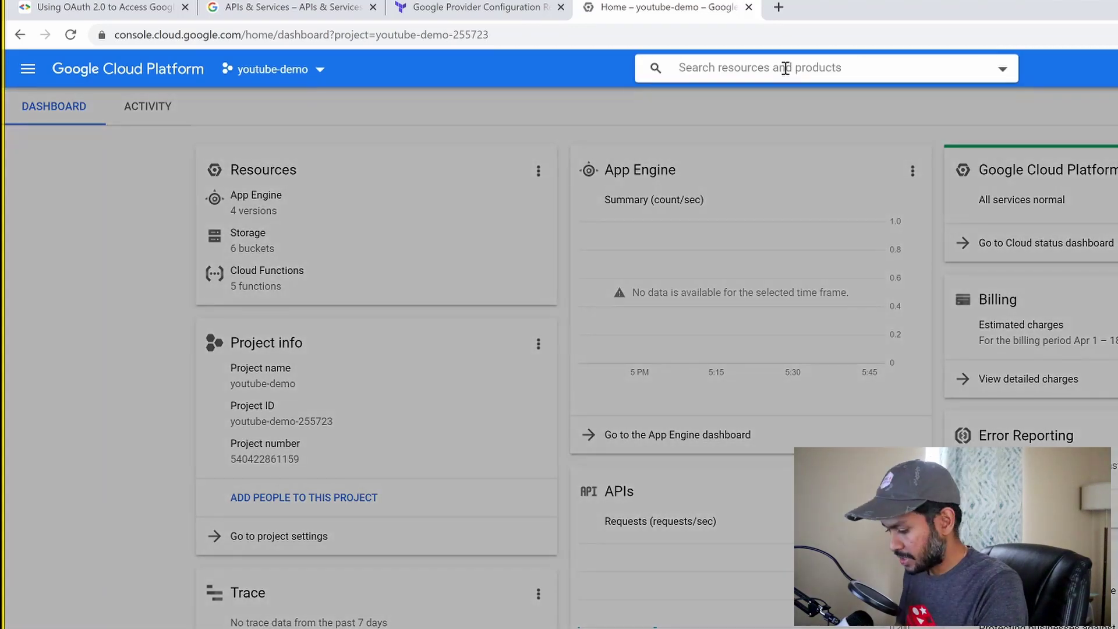
text(iam)
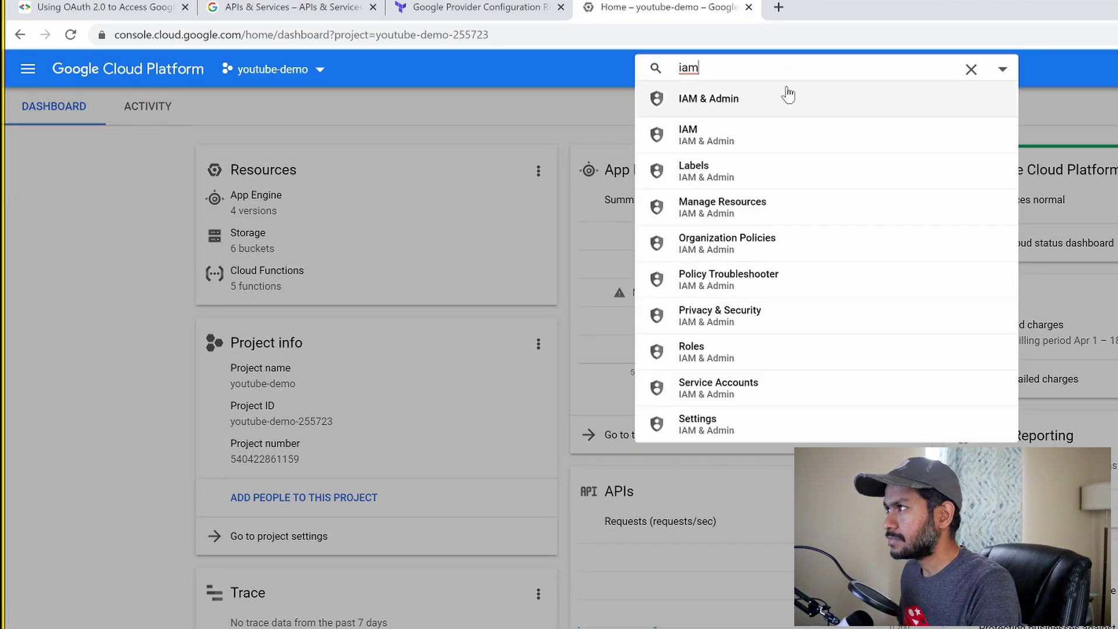
click(749, 136)
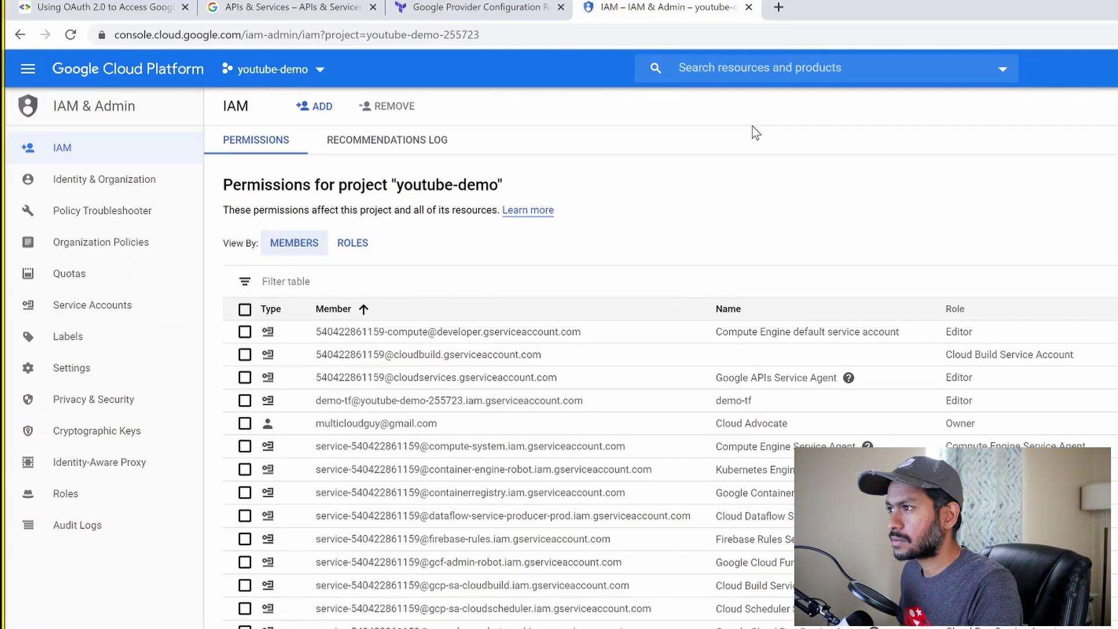
drag(317, 424, 471, 427)
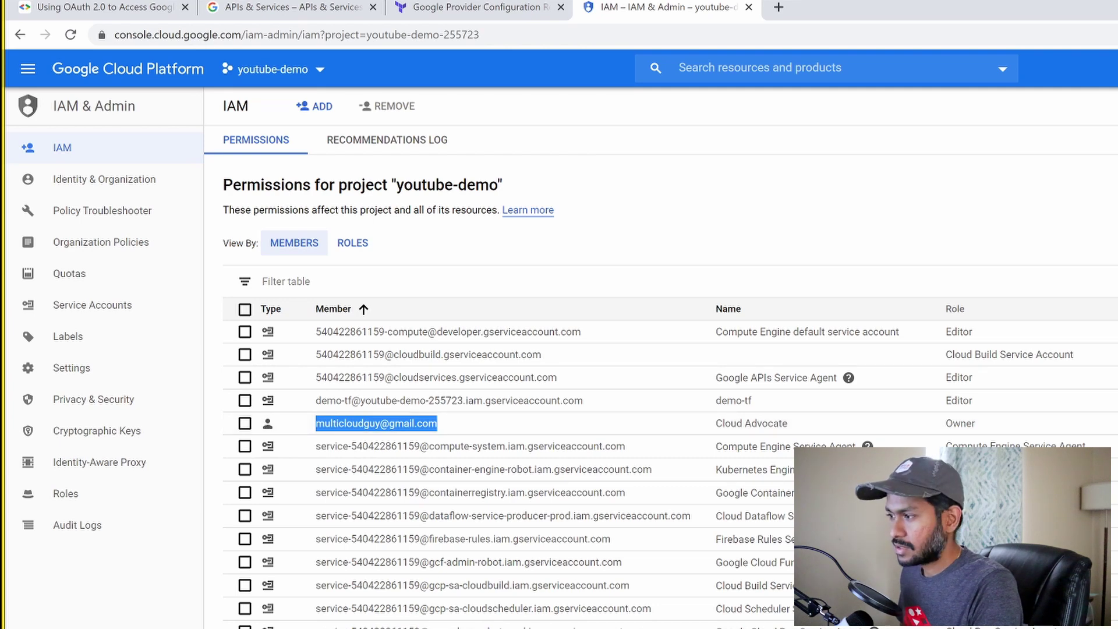
key(alt+Tab)
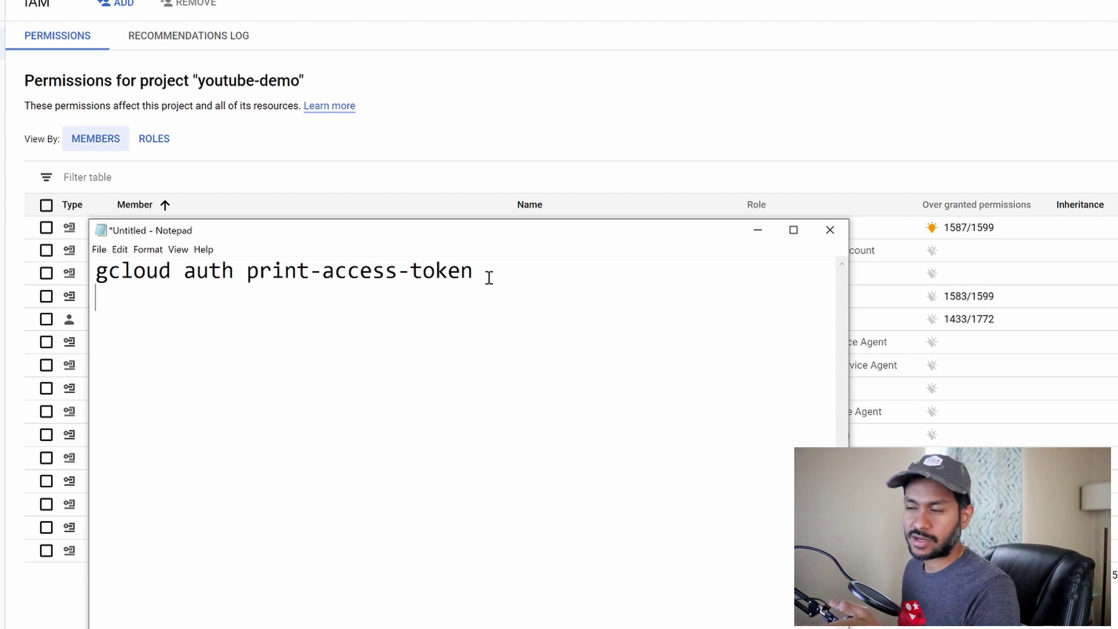
- Run gcloud auth print-access-token from the notes and copy the printed token
drag(110, 302, 91, 264)
key(ctrl+c)
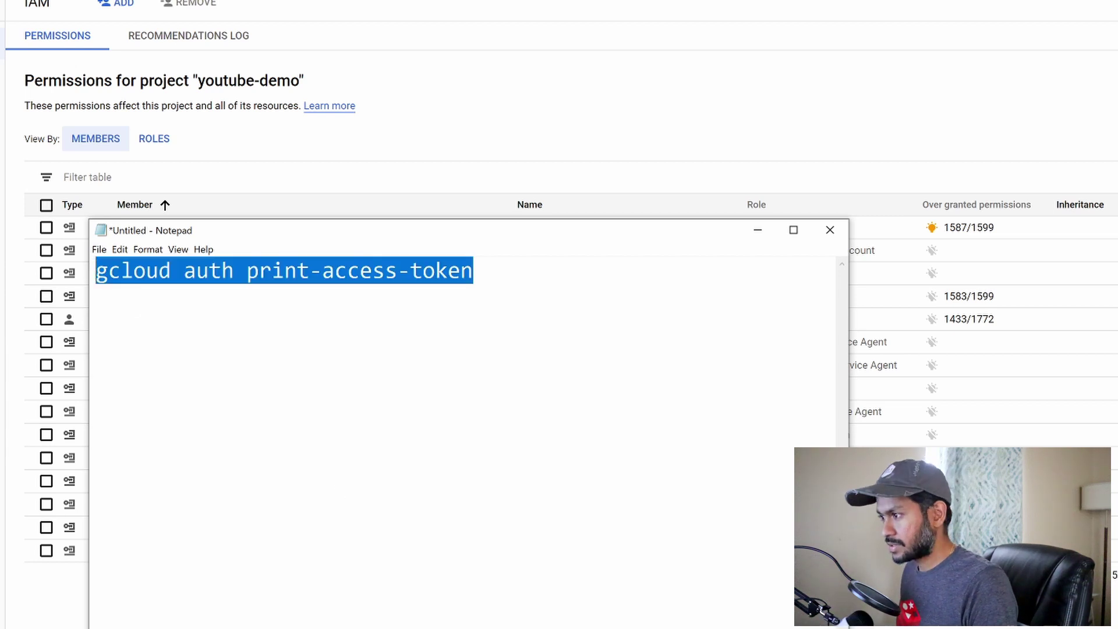
click(323, 612)
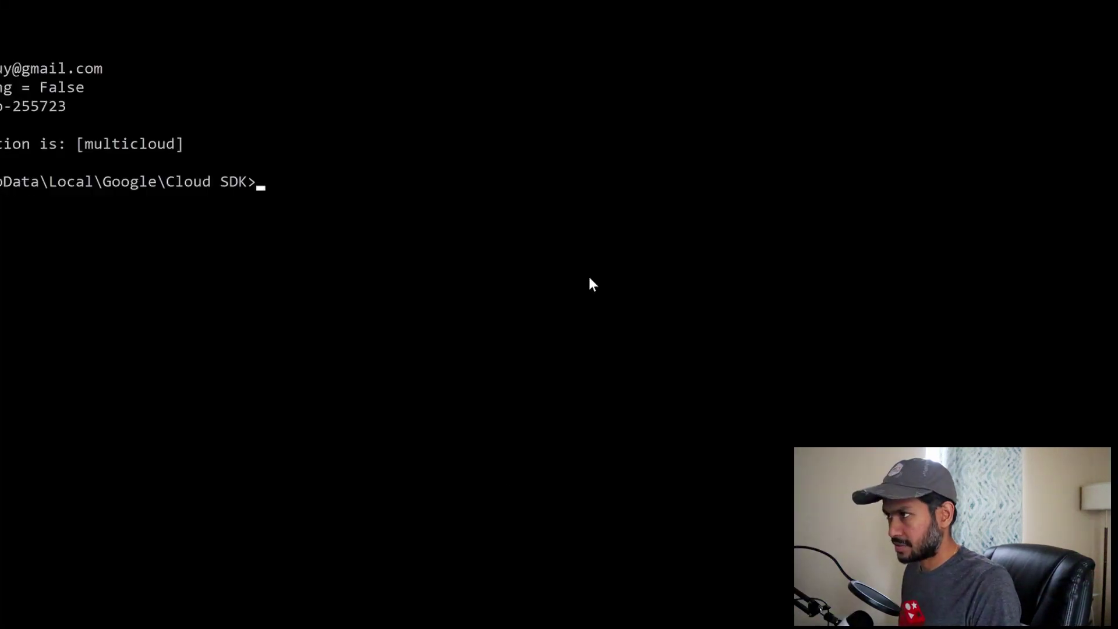
key(ctrl+v)
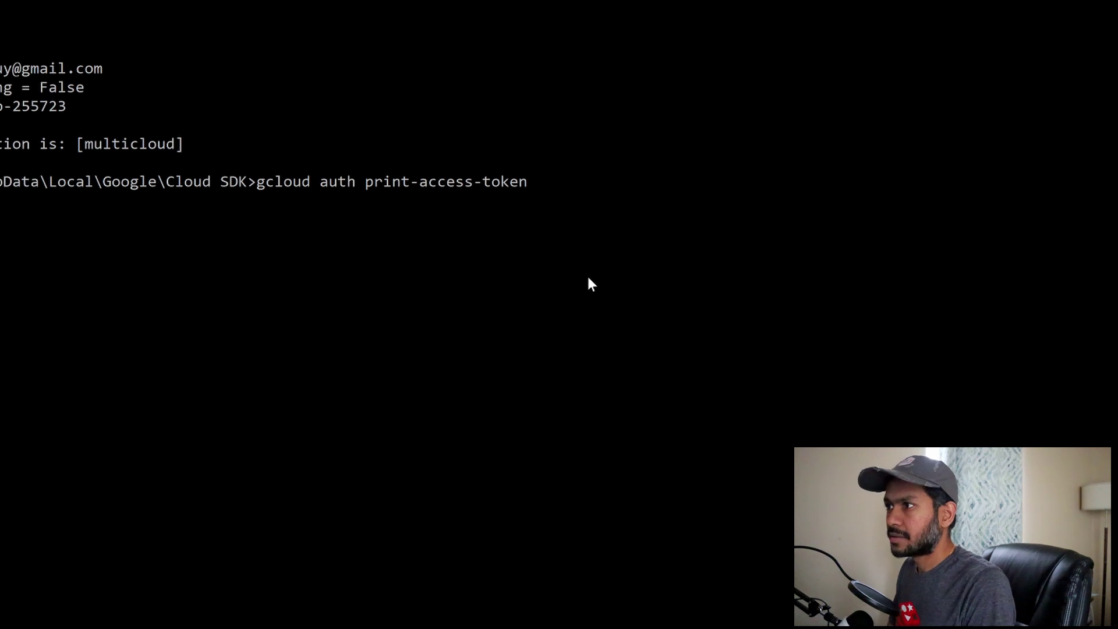
key(Return)
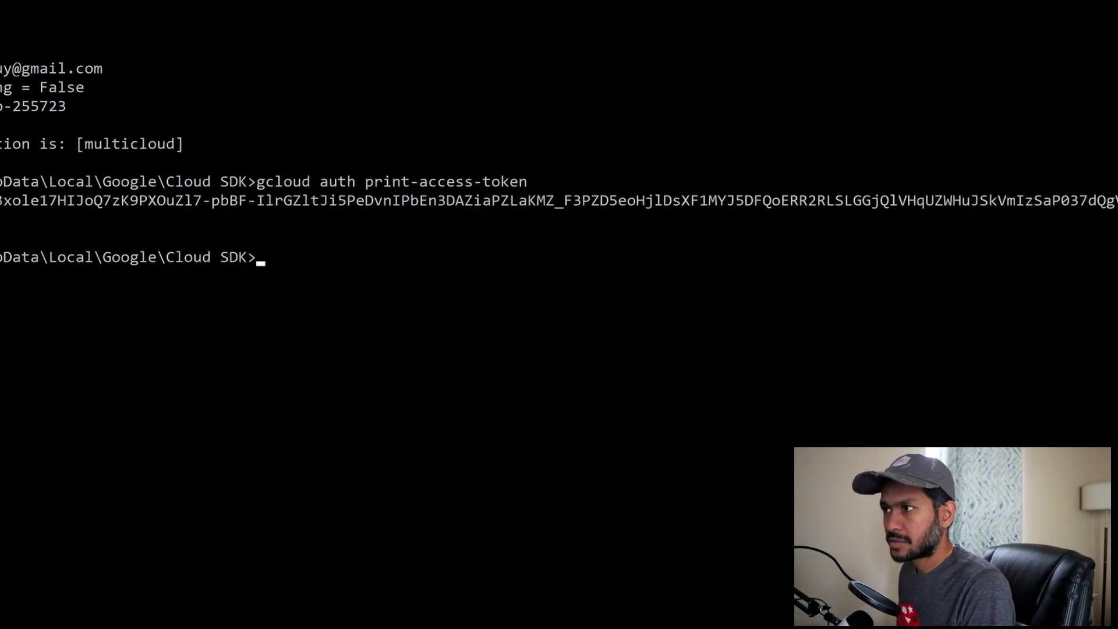
double_click(560, 200)
key(ctrl+c)
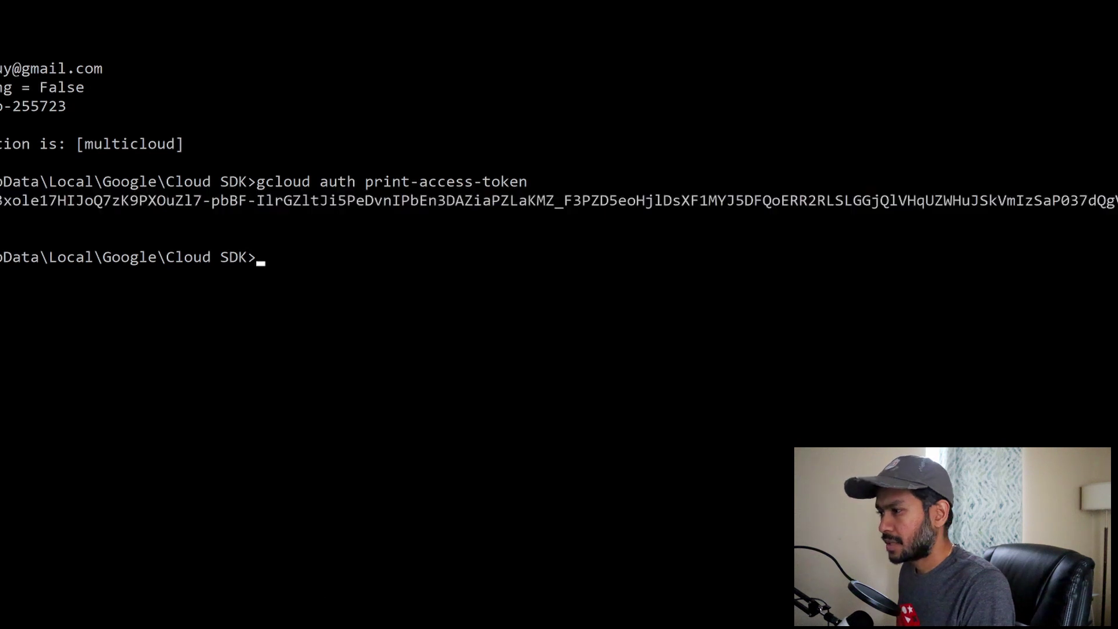
- Paste the access token into the notes below the print-access-token command
key(alt+Tab)
click(540, 299)
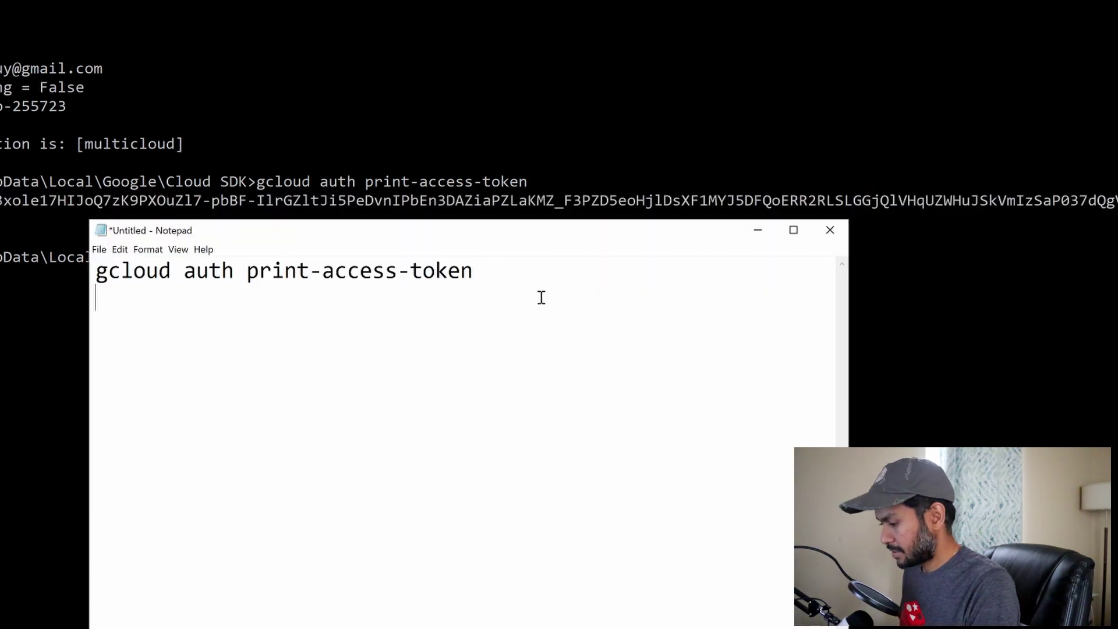
key(Return)
key(Return)
key(ctrl+v)
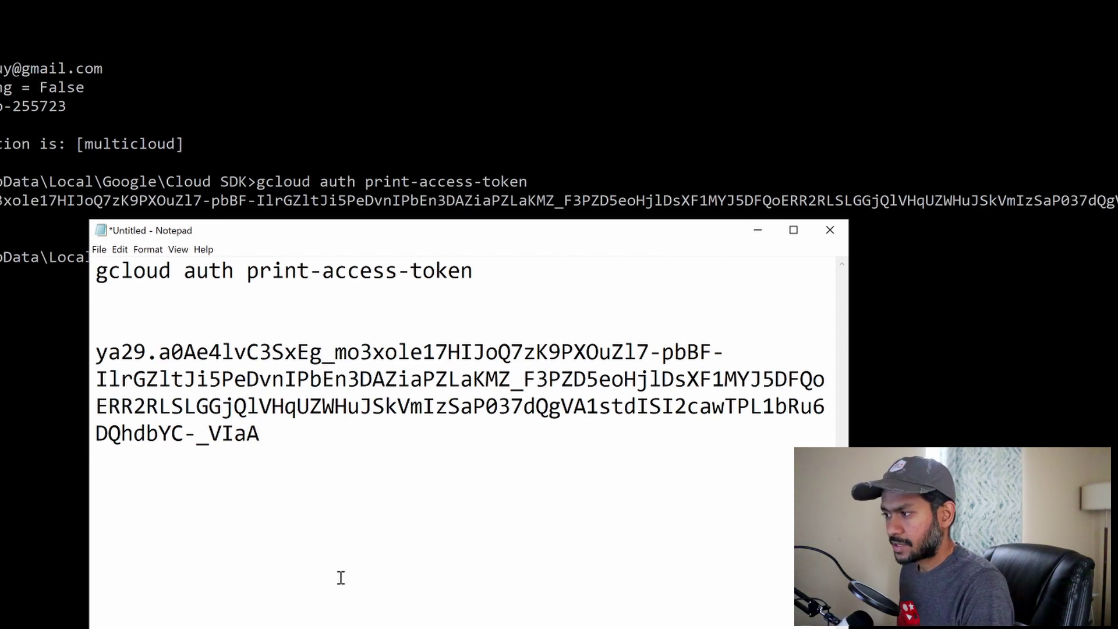
key(alt+Tab)
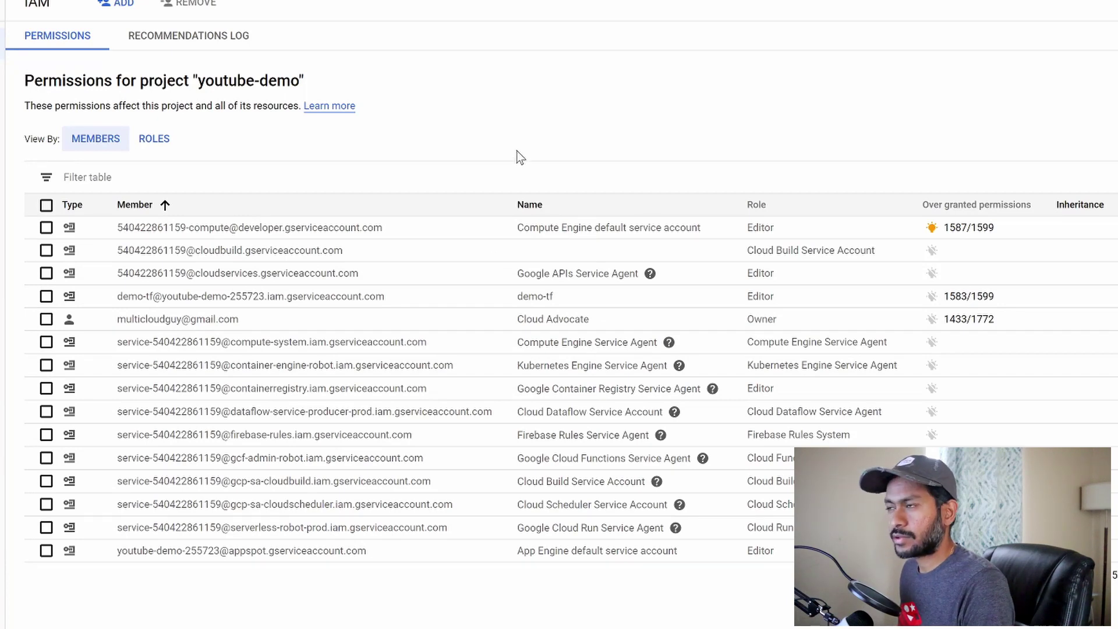
scroll(429, 88, up, 2)
scroll(429, 92, up, 2)
scroll(432, 94, up, 3)
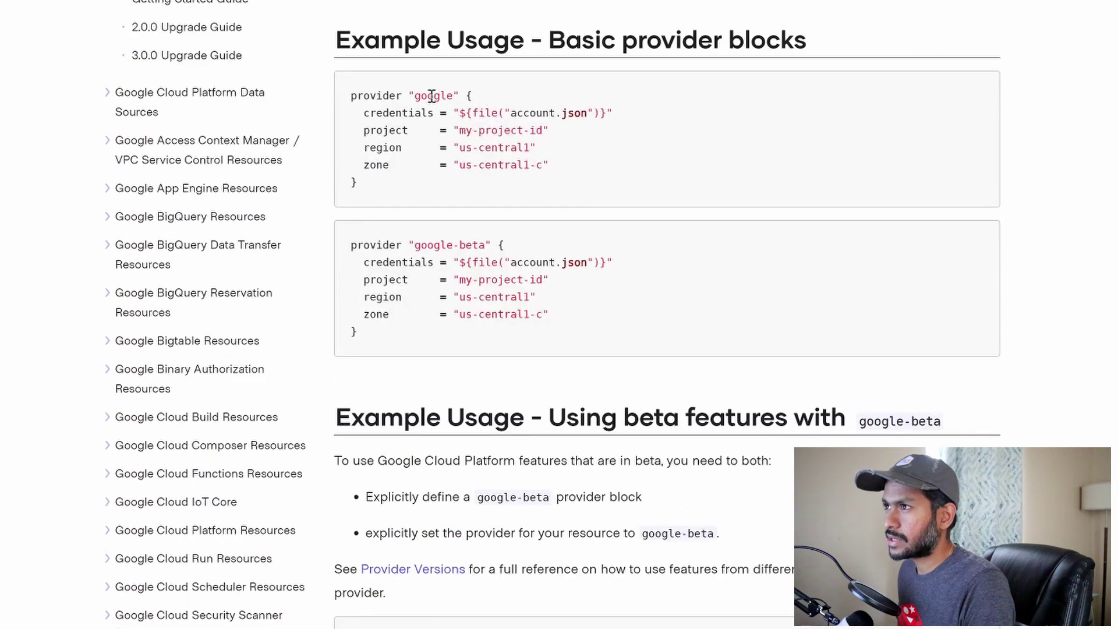
scroll(430, 95, up, 3)
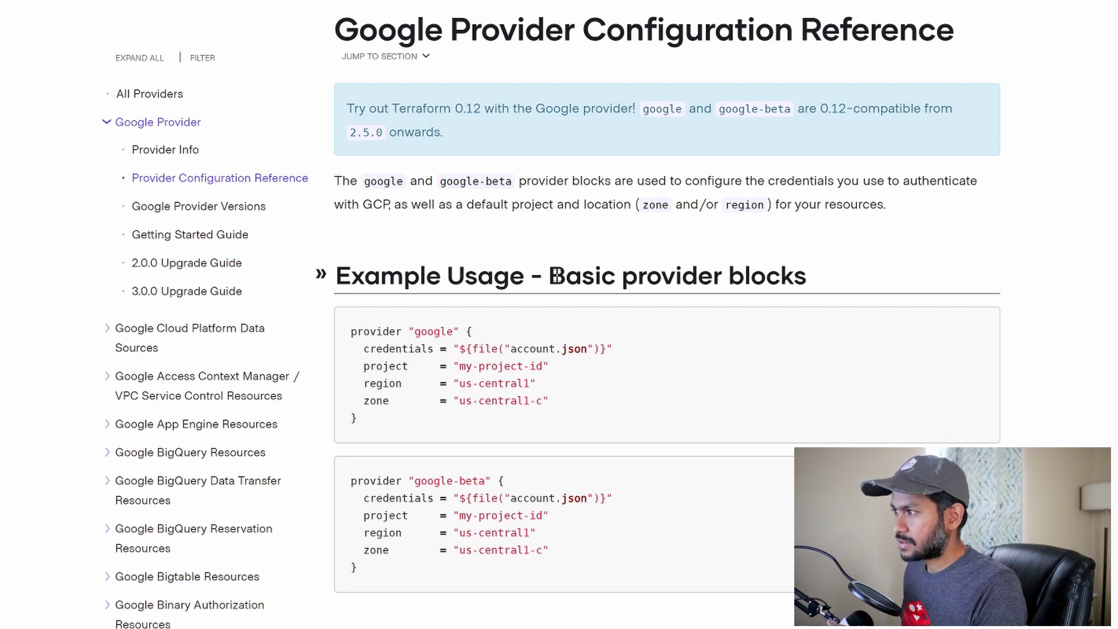
scroll(554, 276, down, 3)
scroll(556, 276, down, 5)
scroll(557, 276, down, 1)
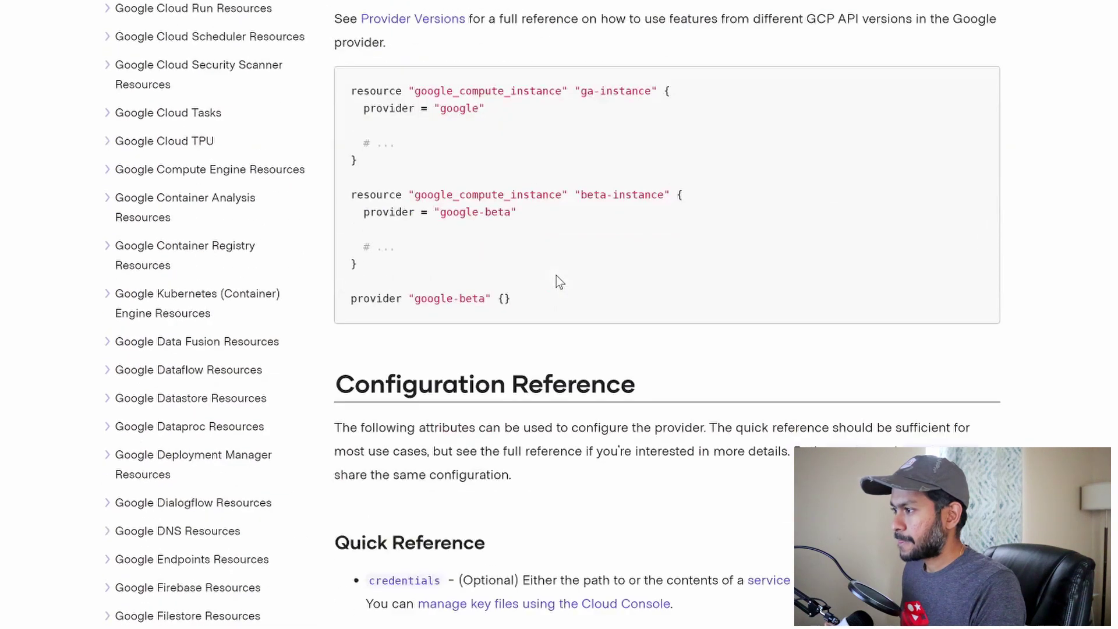
scroll(557, 281, down, 3)
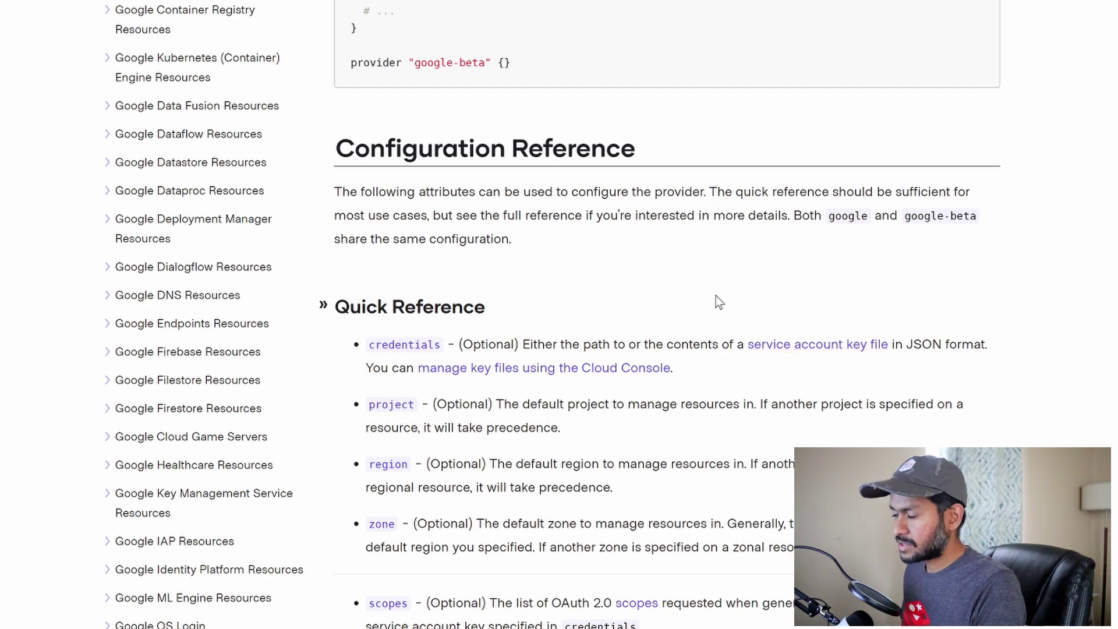
scroll(716, 295, down, 3)
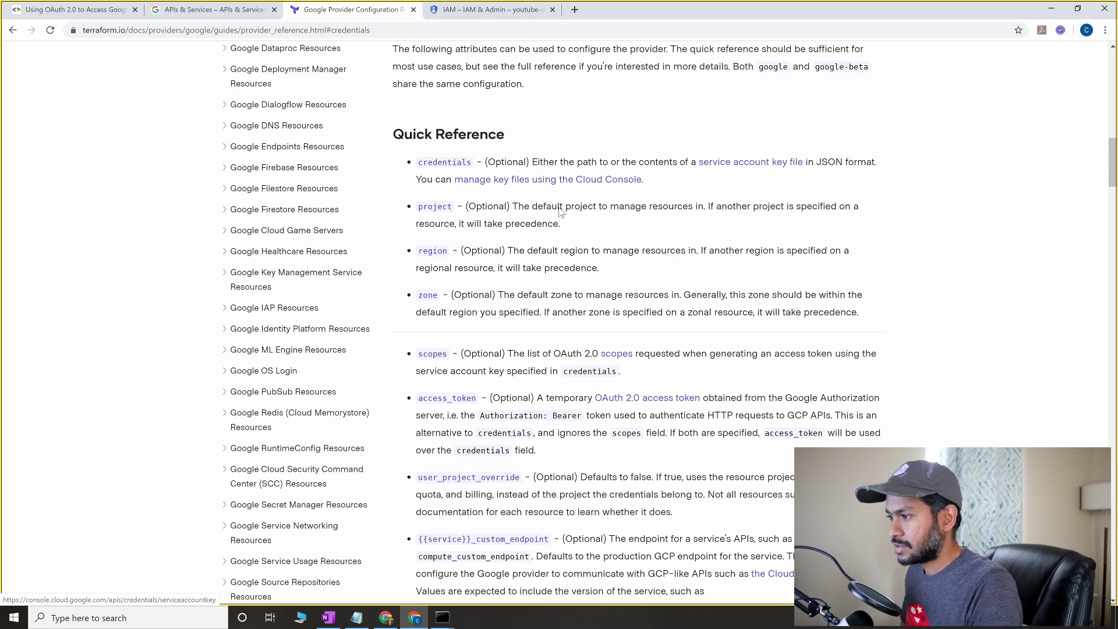
- Launch an Ubuntu terminal and change into the scripts directory
click(131, 616)
text(ubuntu)
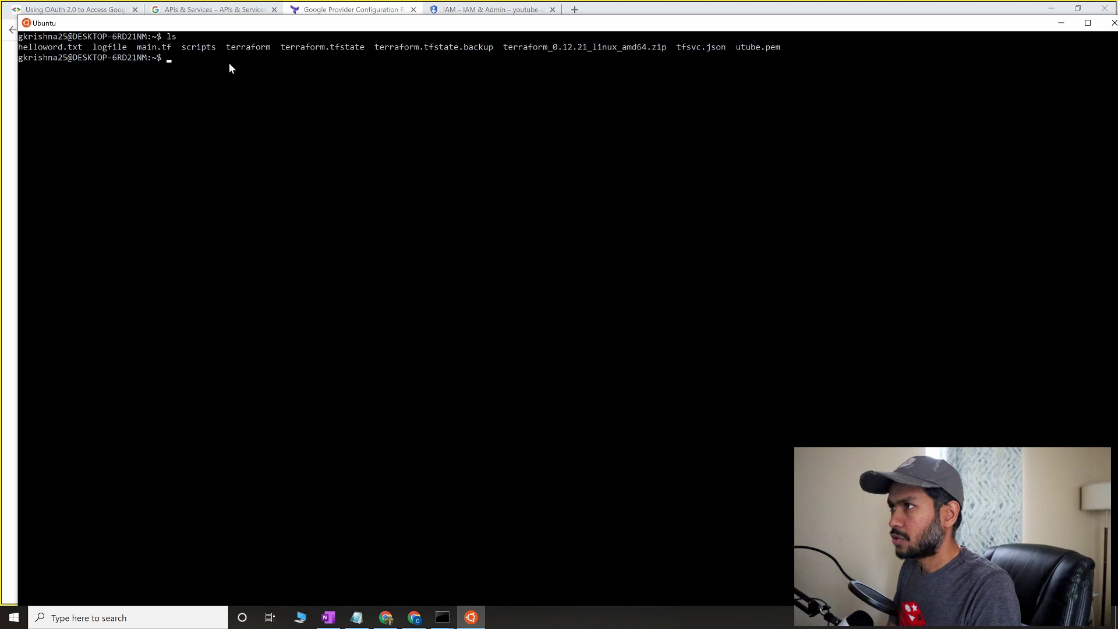
text(vi)
key(BackSpace)
key(BackSpace)
key(BackSpace)
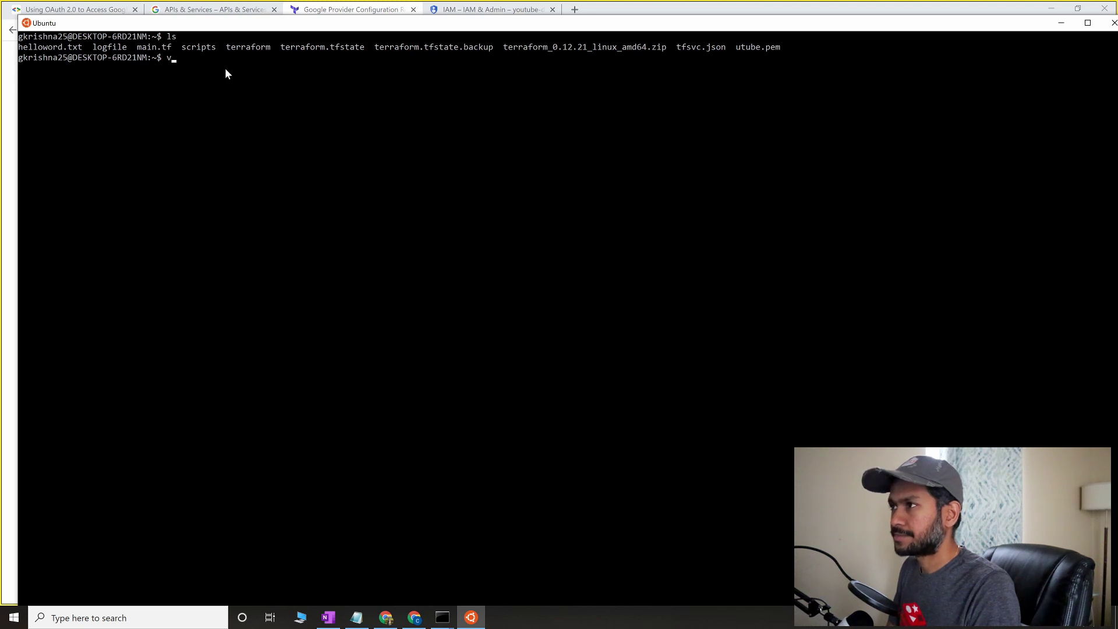
text(cd scripts/)
key(Return)
text(ls)
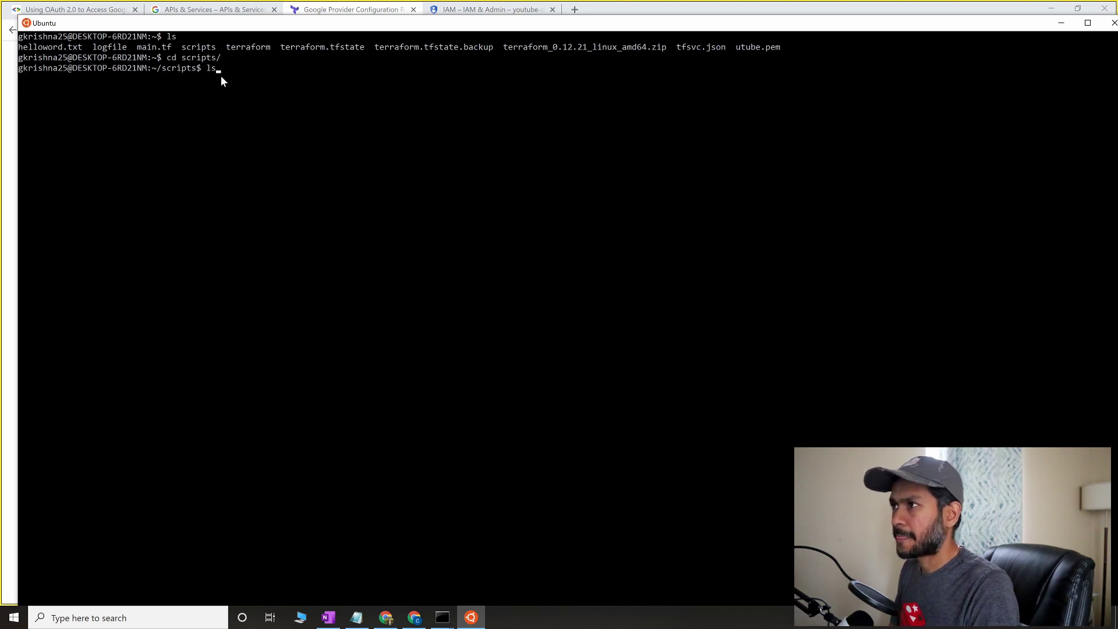
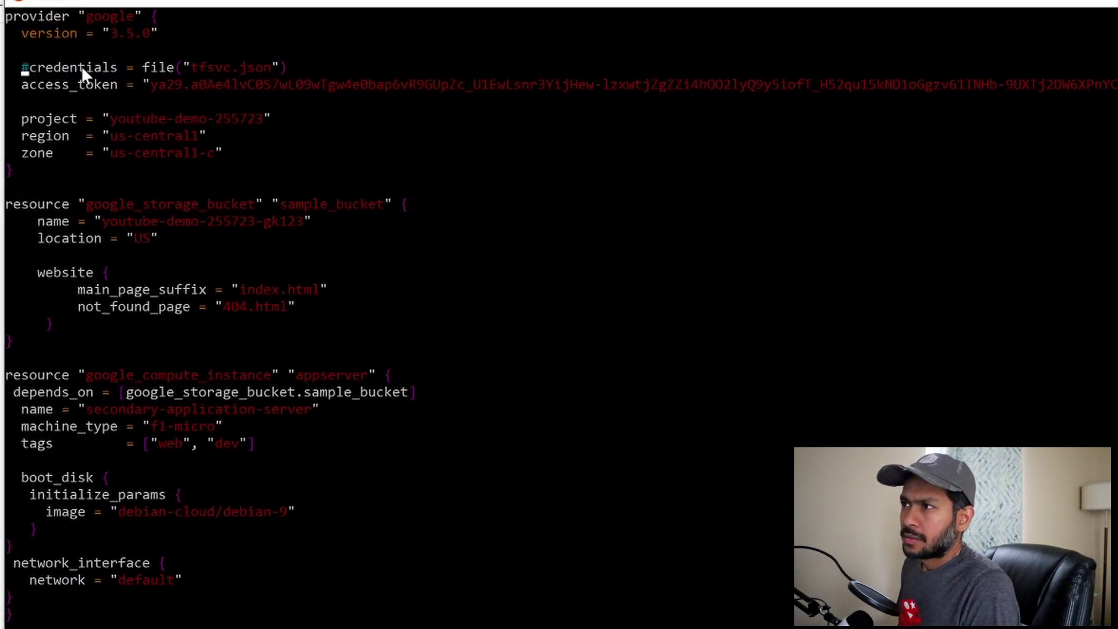
drag(30, 69, 237, 67)
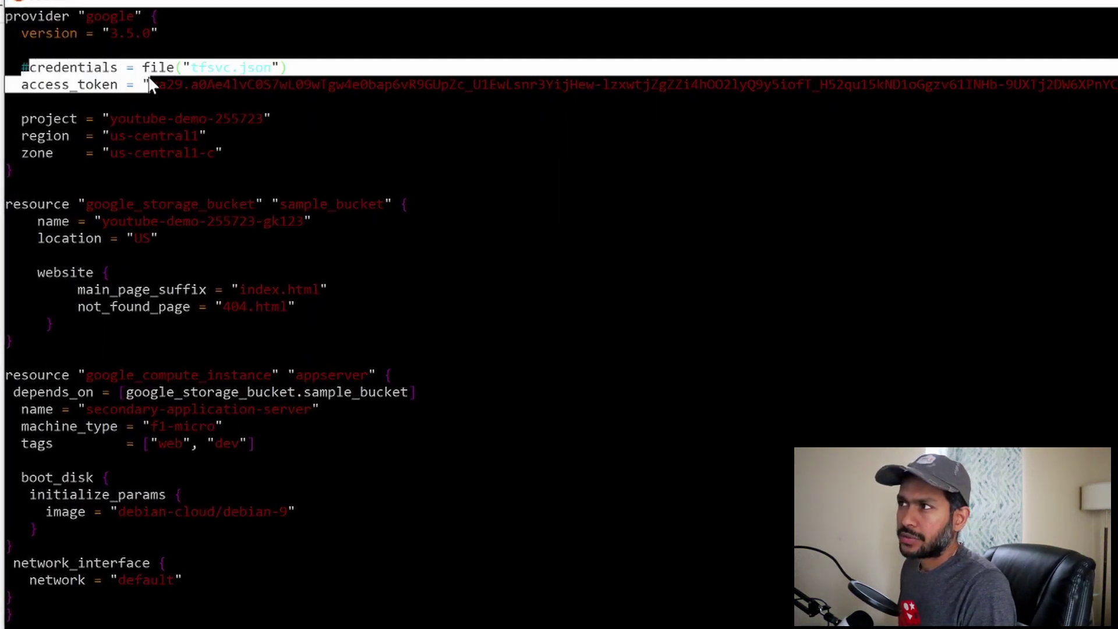
click(282, 74)
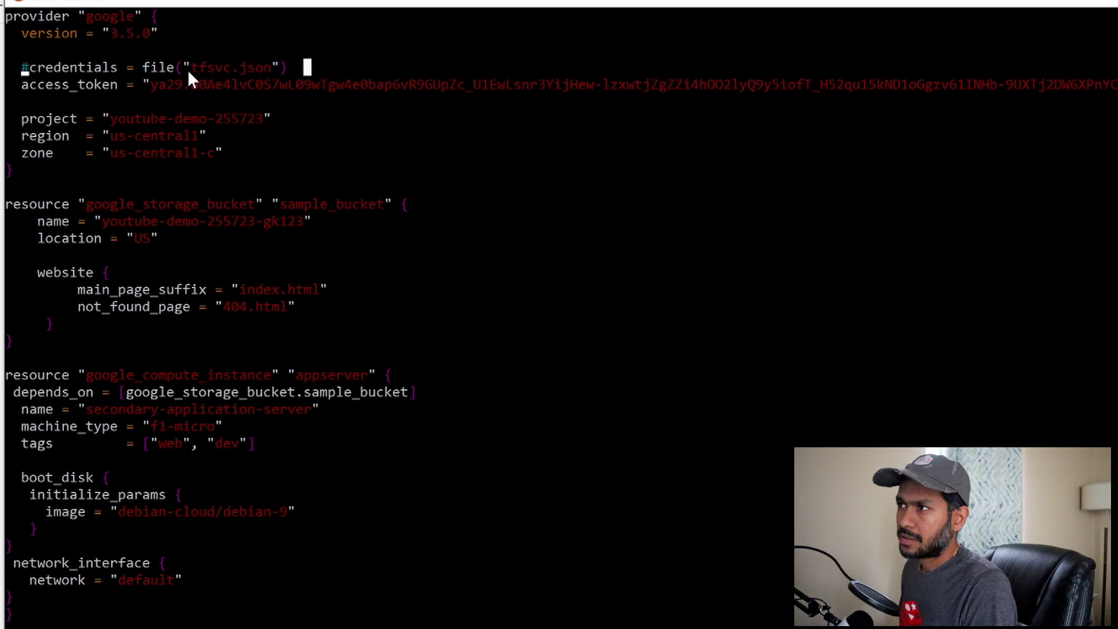
key(Down)
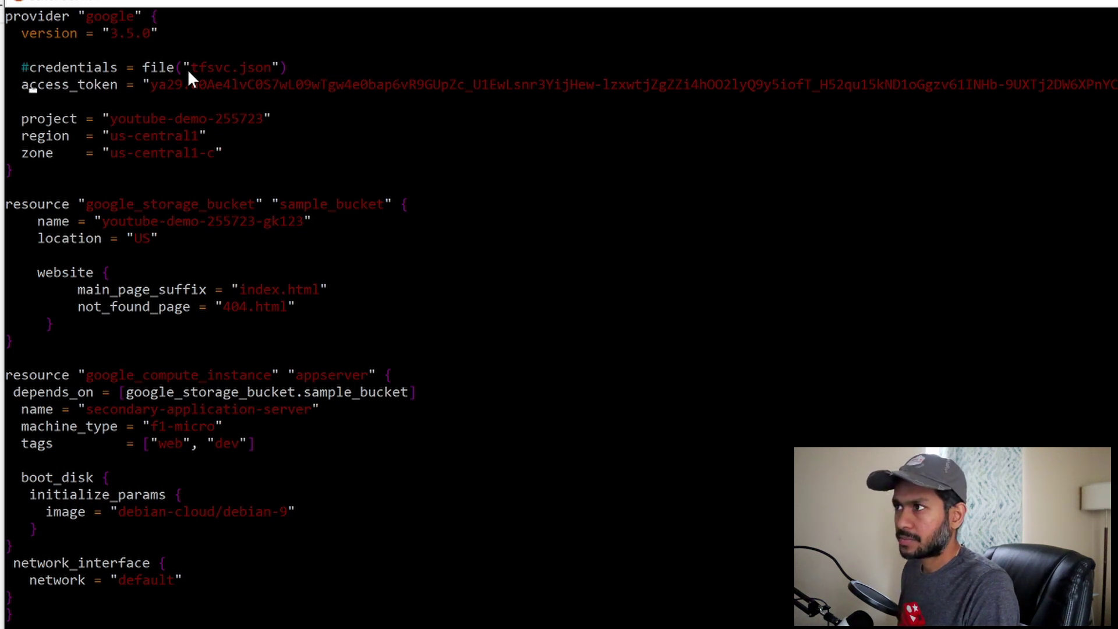
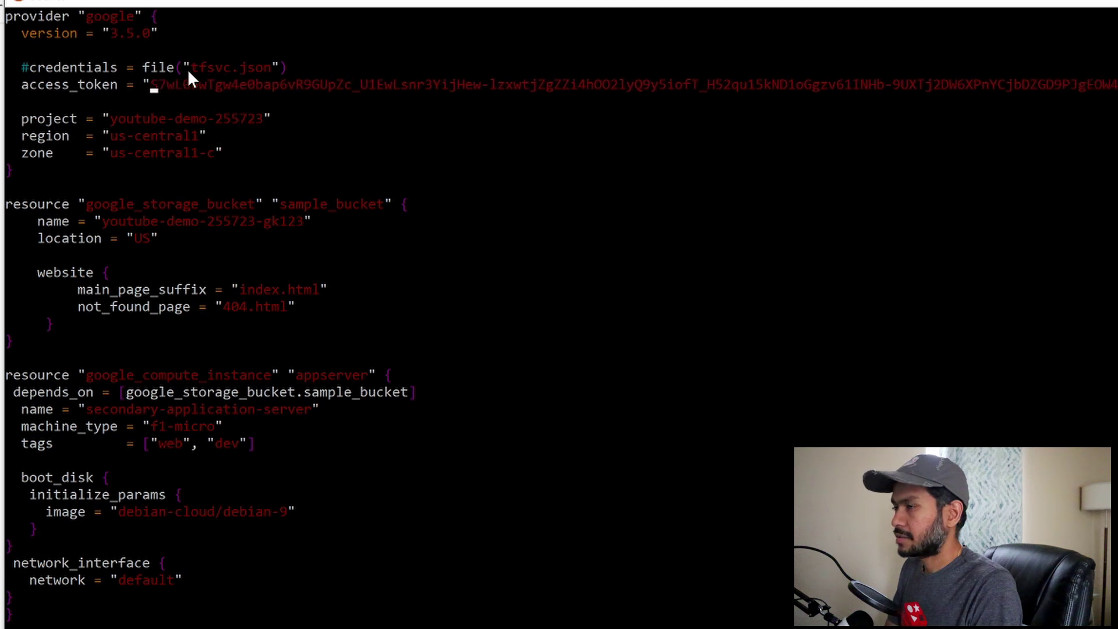
- Delete the old token string in main.tf's access_token line, leaving only empty quotes
key(Delete)
key(Delete)
key(Delete)
key(Delete)
key(Delete)
key(Delete)
key(Delete)
key(Delete)
key(Delete)
key(Delete)
key(Delete)
key(Delete)
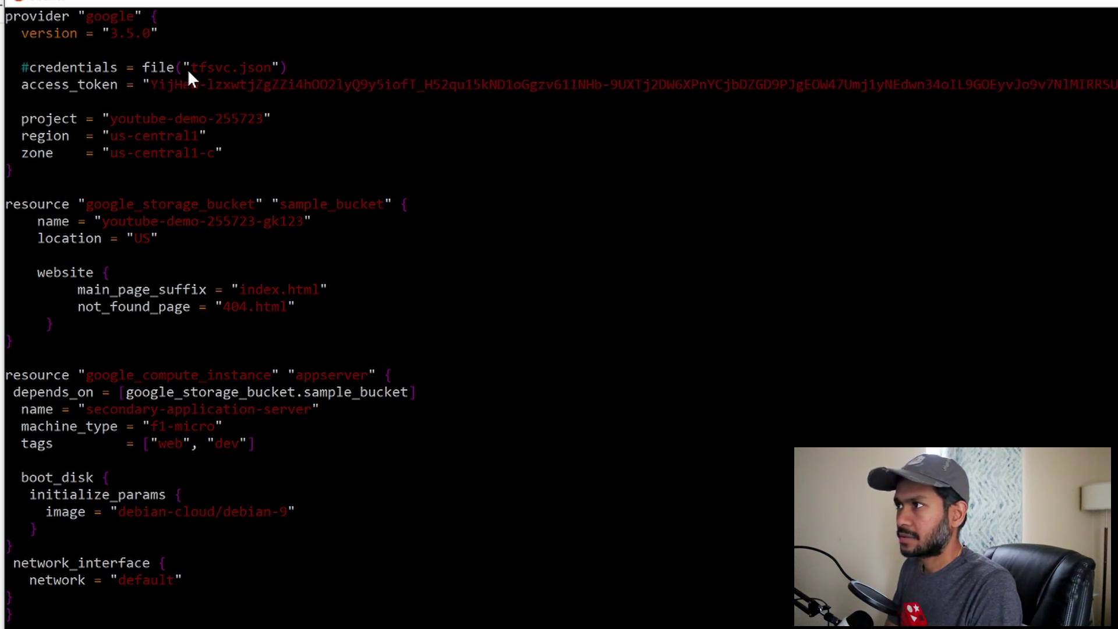
key(Delete)
key(Delete)
key(Delete)
key(Delete)
key(Delete)
key(Delete)
key(Delete)
key(Delete)
key(Delete)
key(Delete)
key(Delete)
key(Delete)
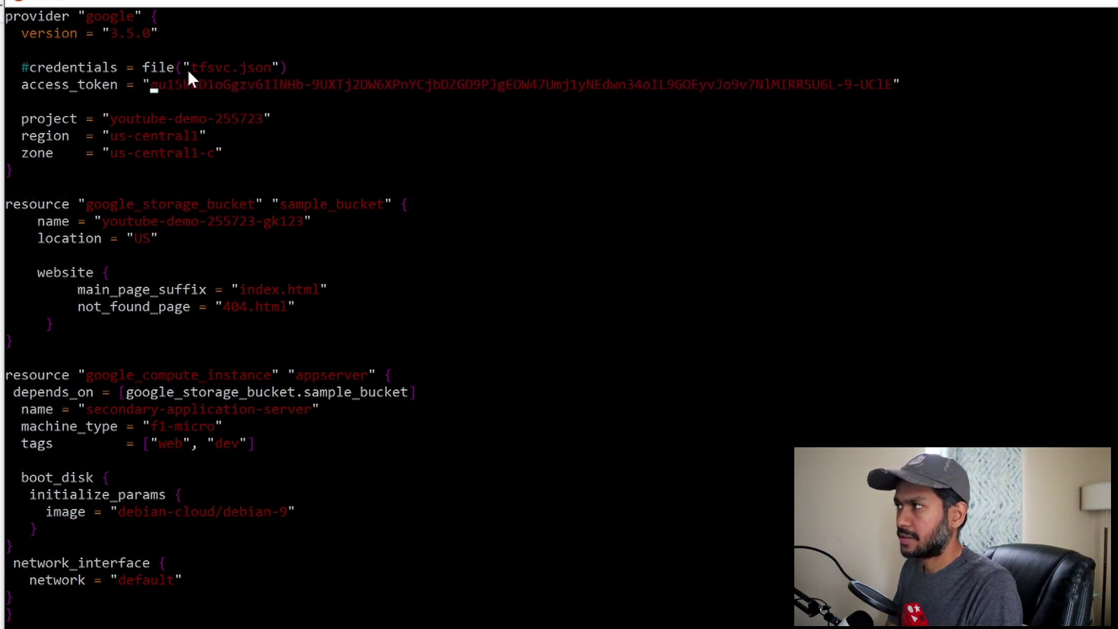
key(Delete)
key(Delete)
key(Delete)
key(Delete)
key(Delete)
key(Delete)
key(Delete)
key(Delete)
key(Delete)
key(Delete)
key(Delete)
key(Delete)
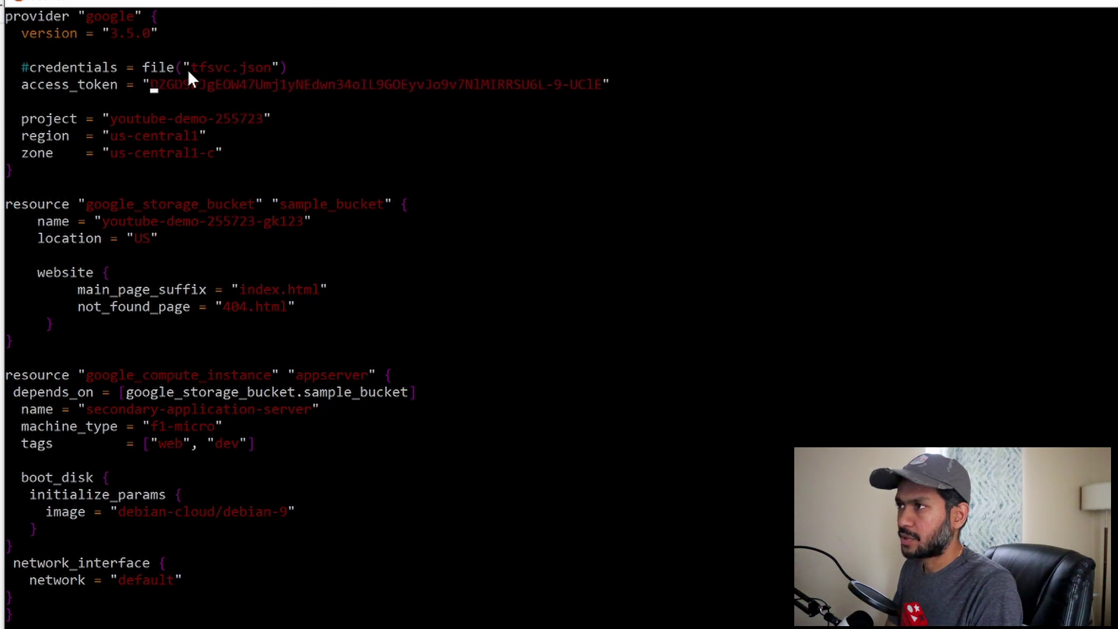
key(Delete)
key(Delete)
key(Delete)
key(Delete)
key(Delete)
key(Delete)
key(Delete)
key(Delete)
key(Delete)
key(Delete)
key(Delete)
key(Delete)
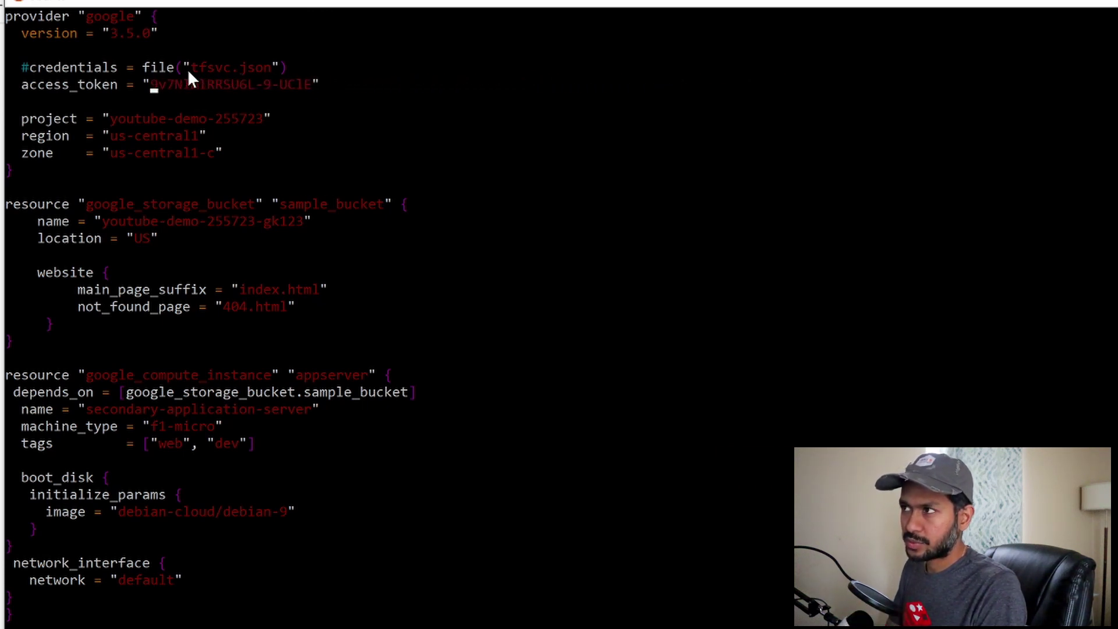
key(Delete)
key(Delete)
key(Delete)
key(Delete)
key(Delete)
key(Delete)
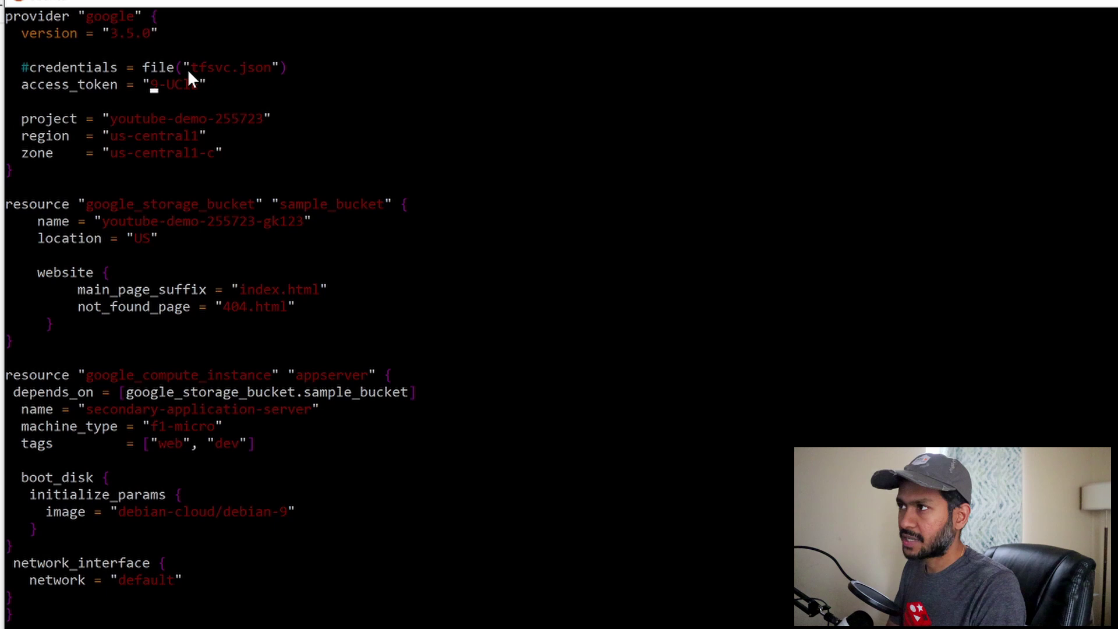
key(Delete)
key(Delete)
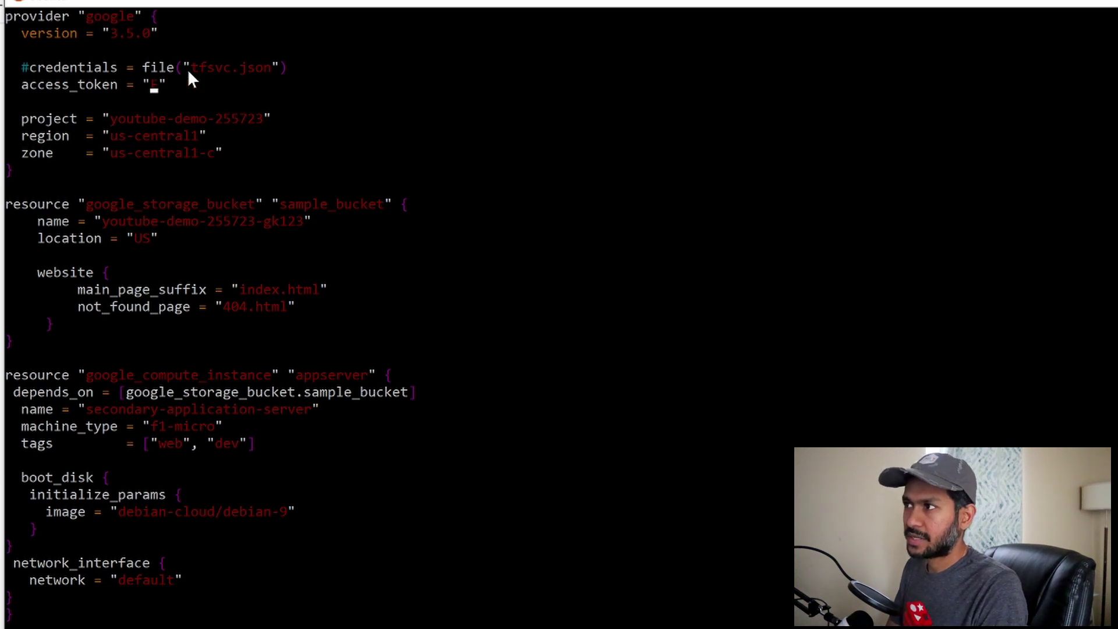
key(Delete)
- Copy the new gcloud token from Notepad and paste it between main.tf's access_token quotes
key(alt+Tab)
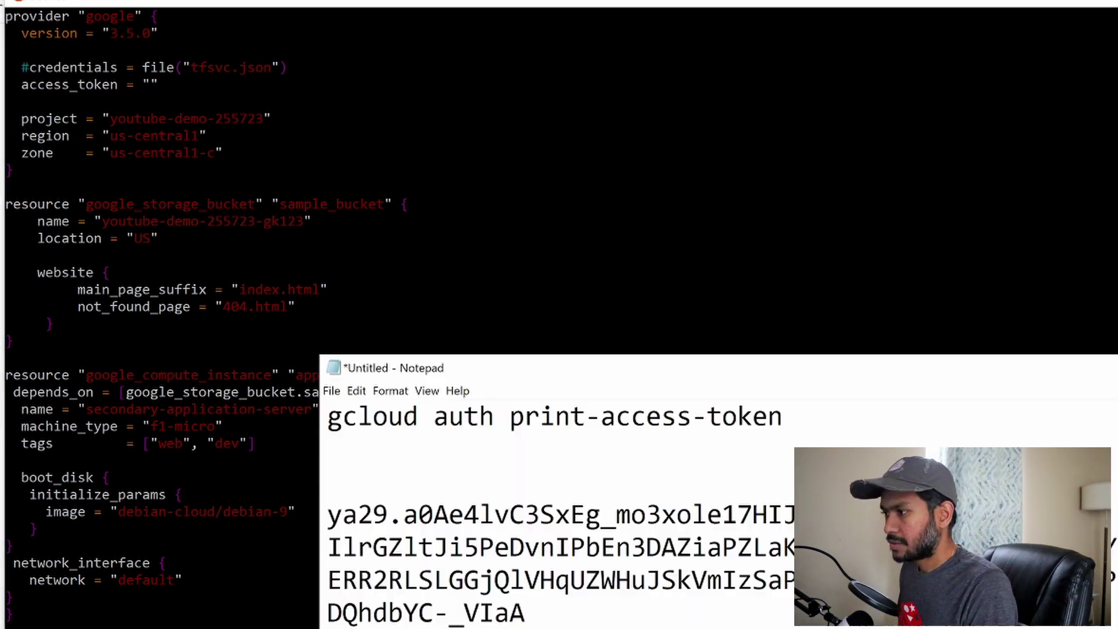
drag(525, 613, 327, 516)
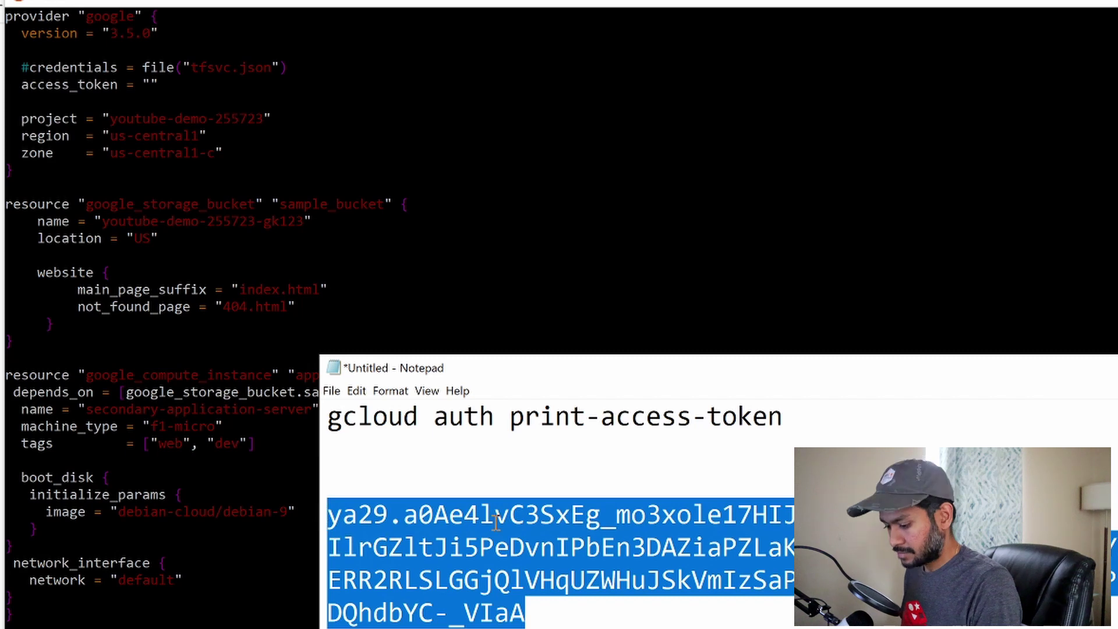
click(257, 98)
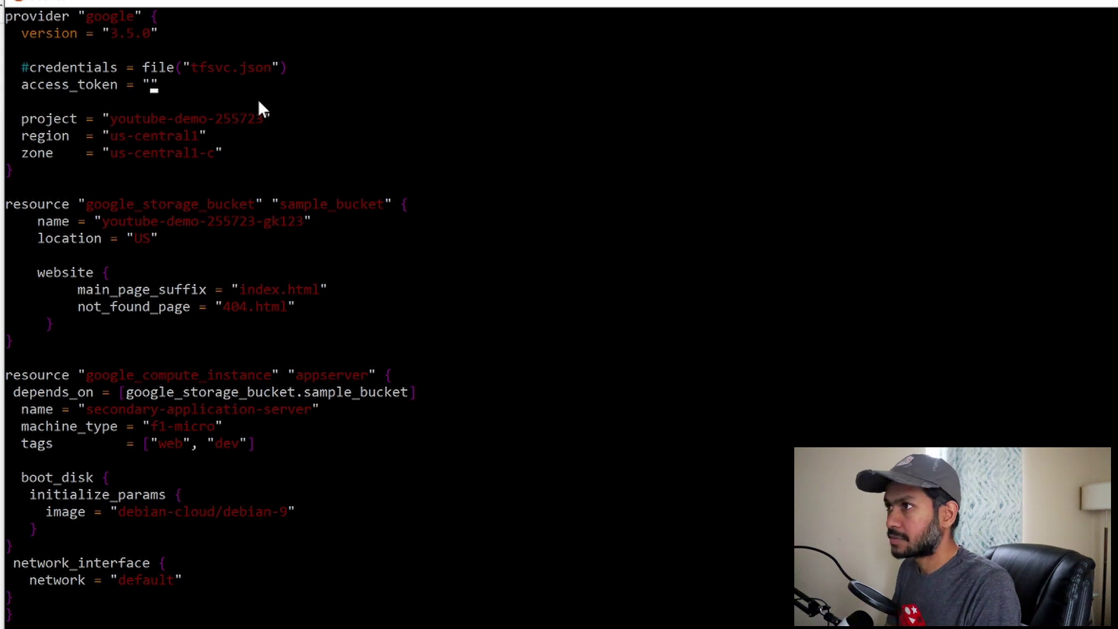
right_click(494, 152)
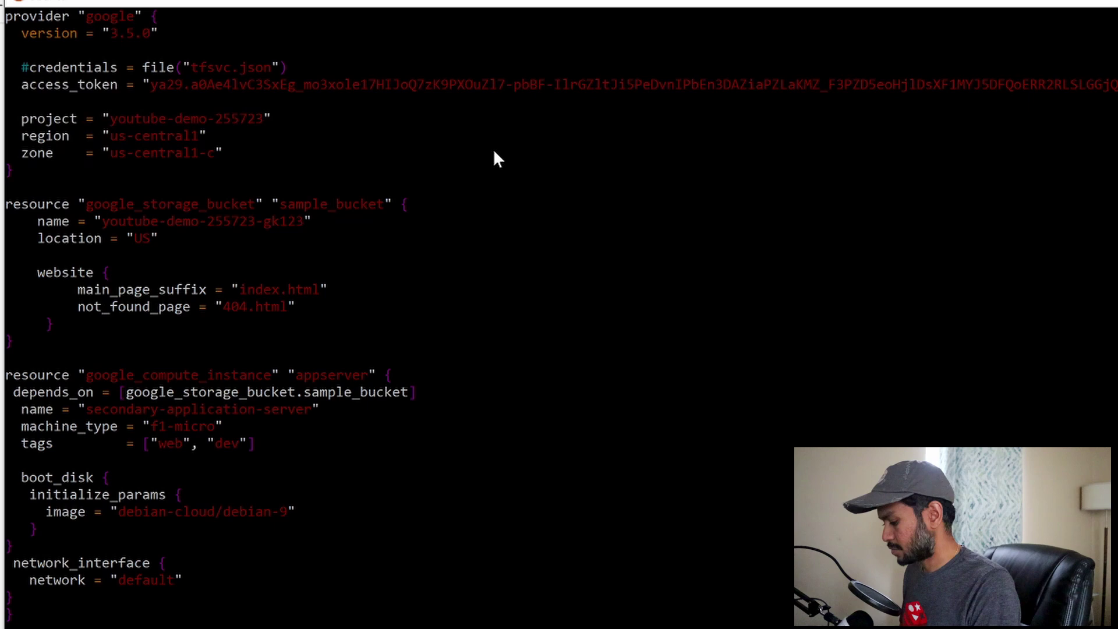
key(Up)
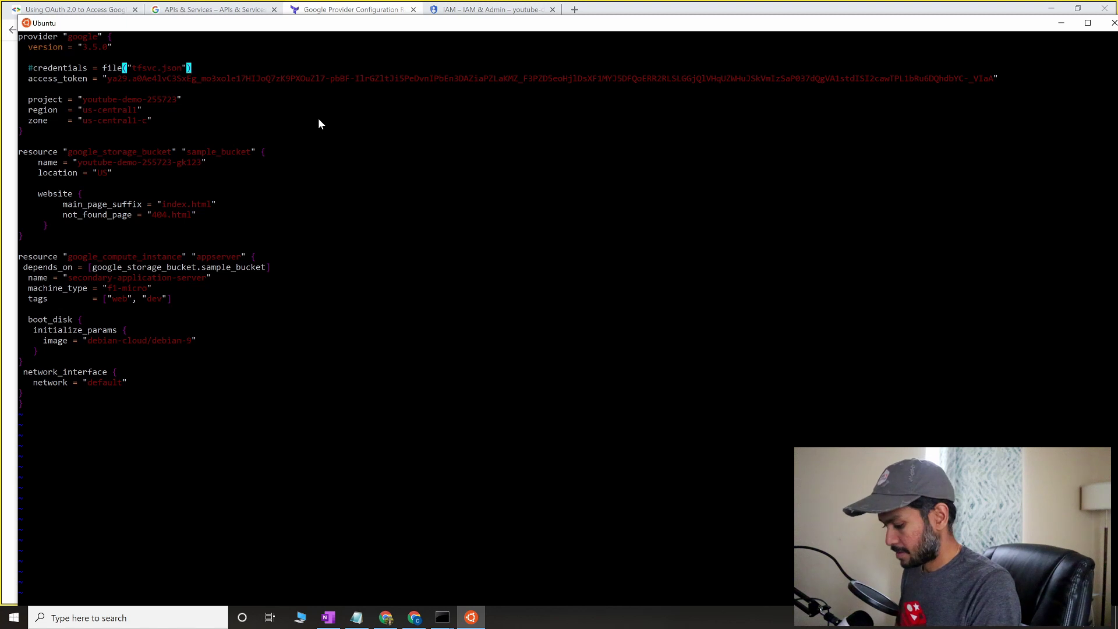
- Save main.tf with :wq, run terraform plan, then terraform apply confirmed with yes
key(Return)
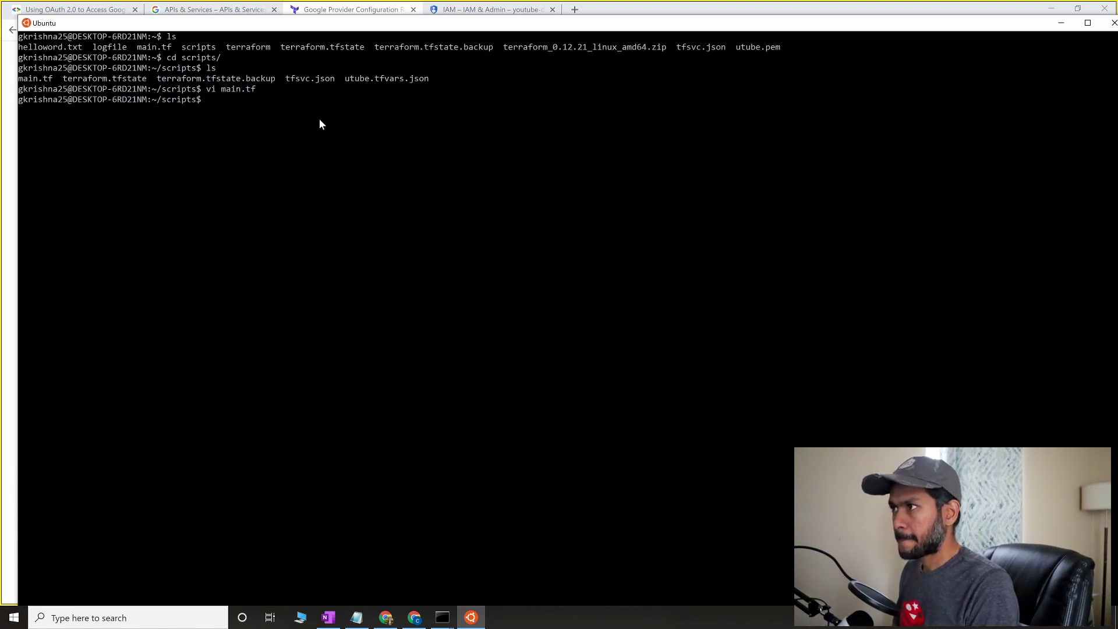
text(terra)
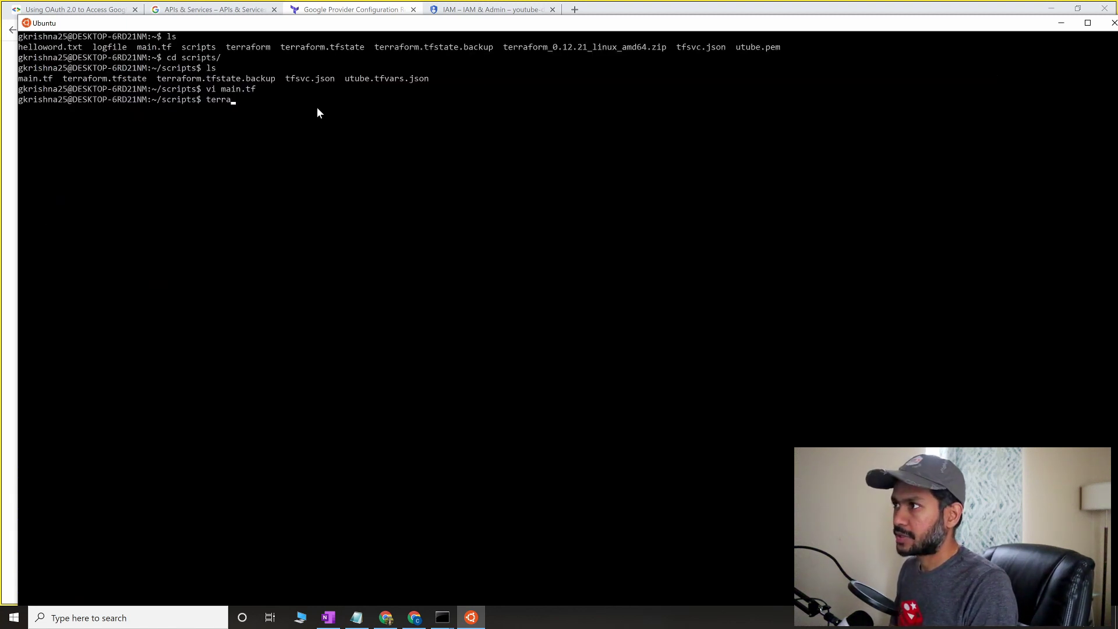
text(form)
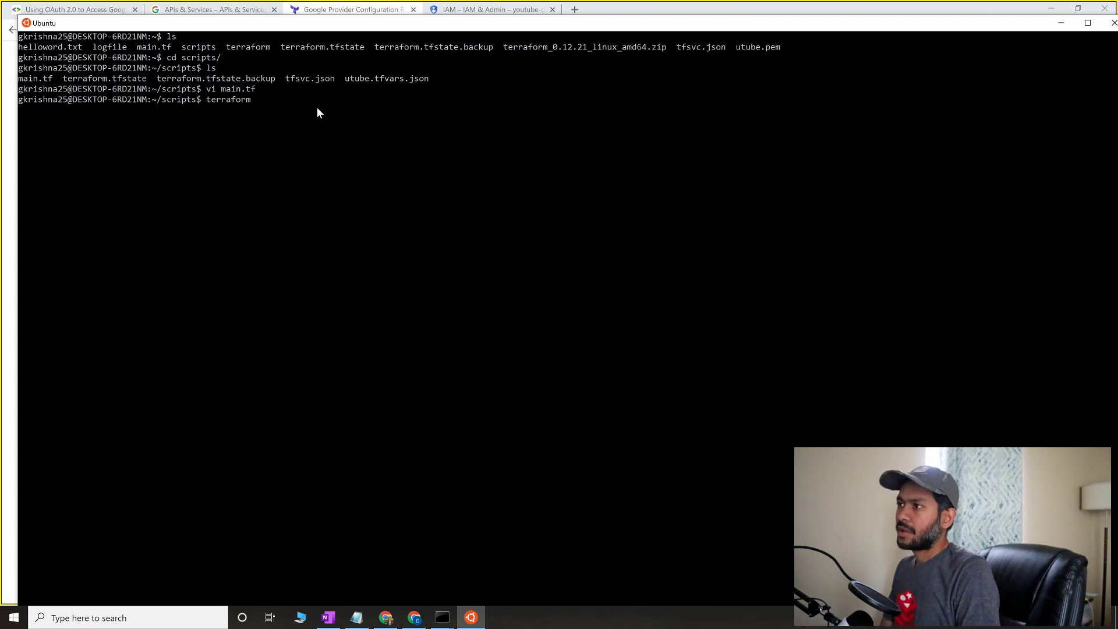
text( plan)
key(Return)
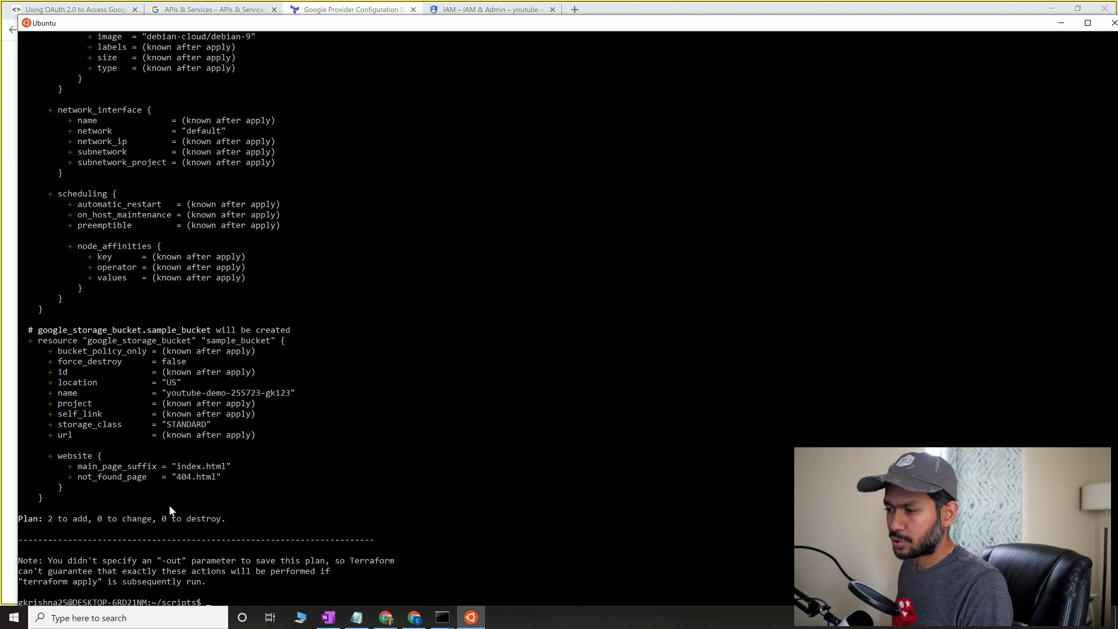
text(terra)
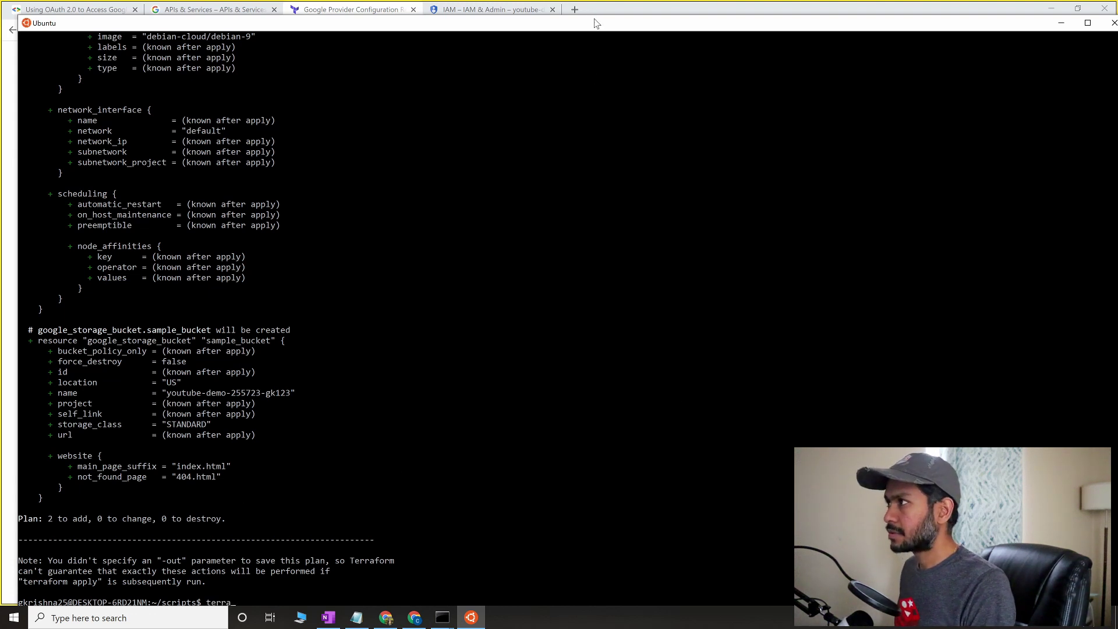
double_click(595, 24)
text(form ap)
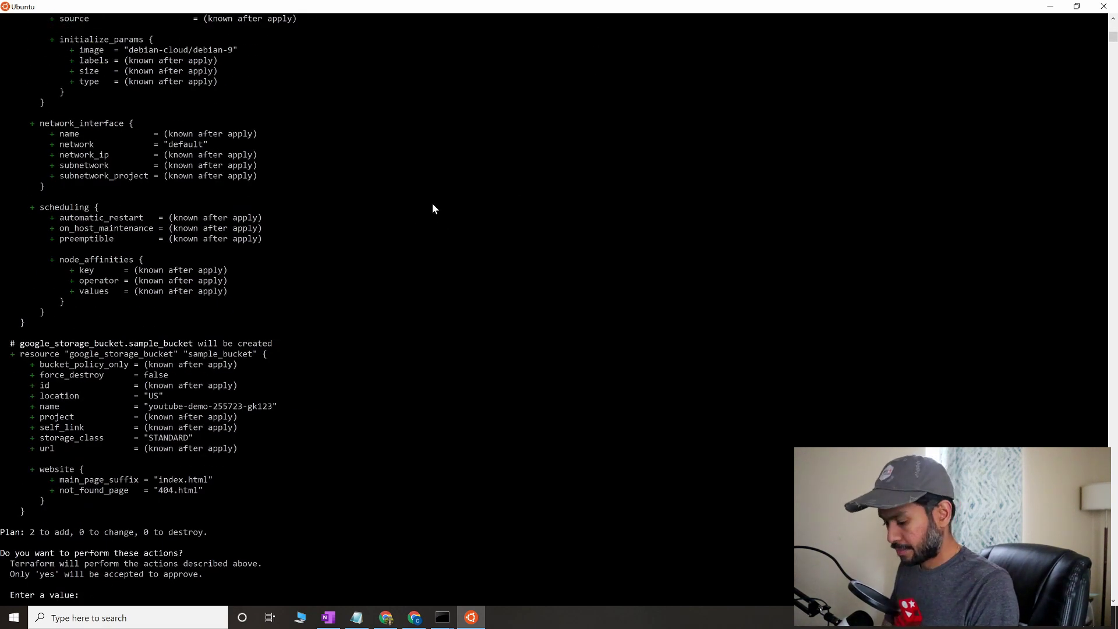
text(yes)
key(Return)
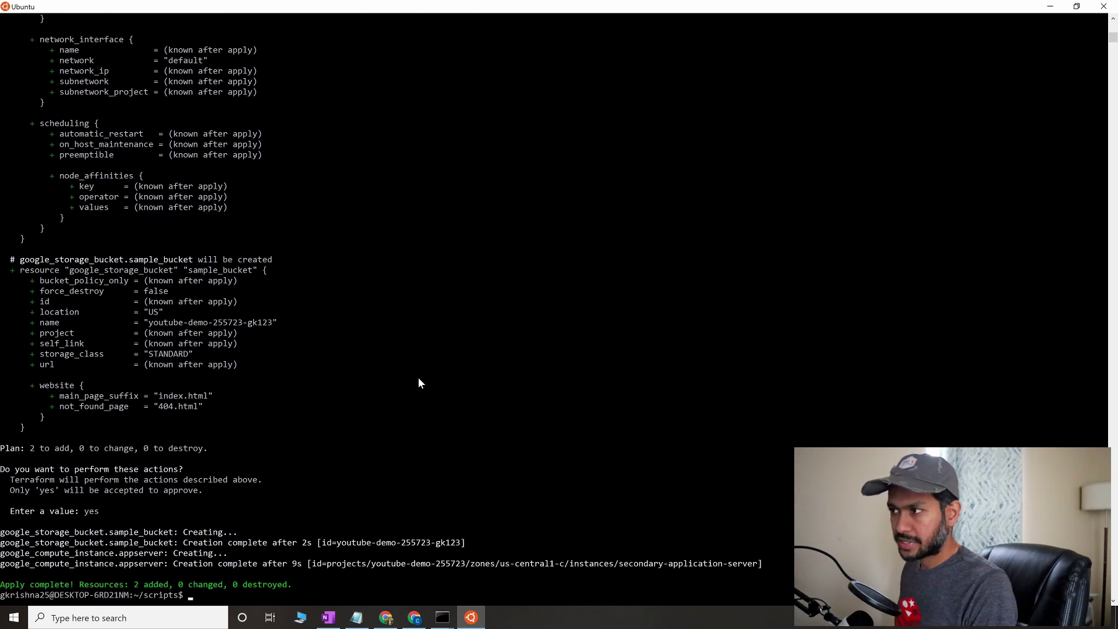
click(416, 617)
click(472, 13)
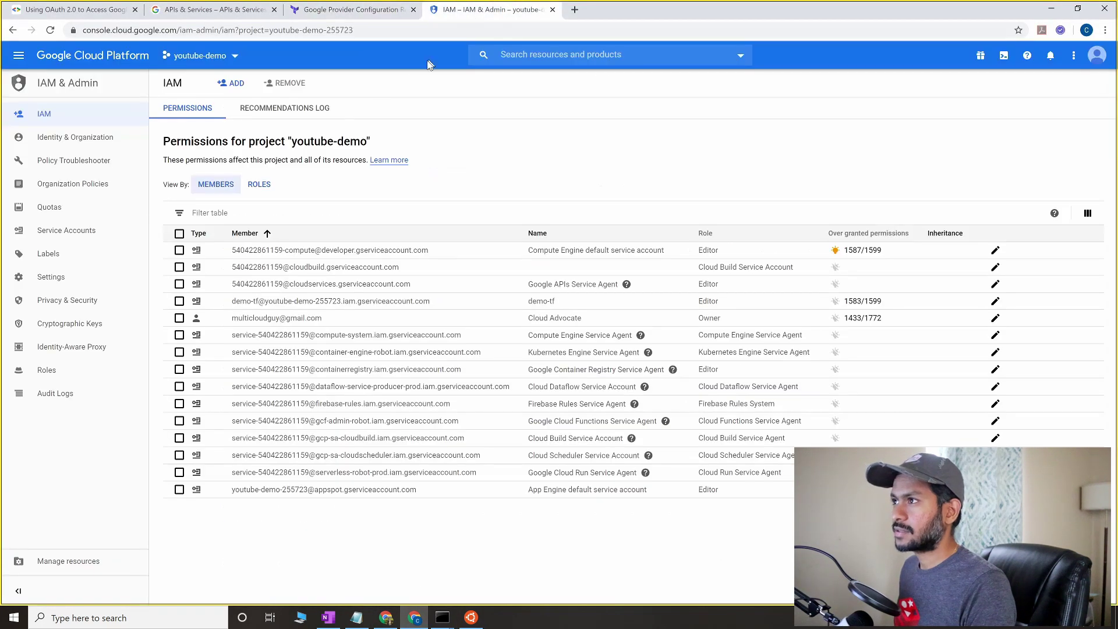
click(18, 55)
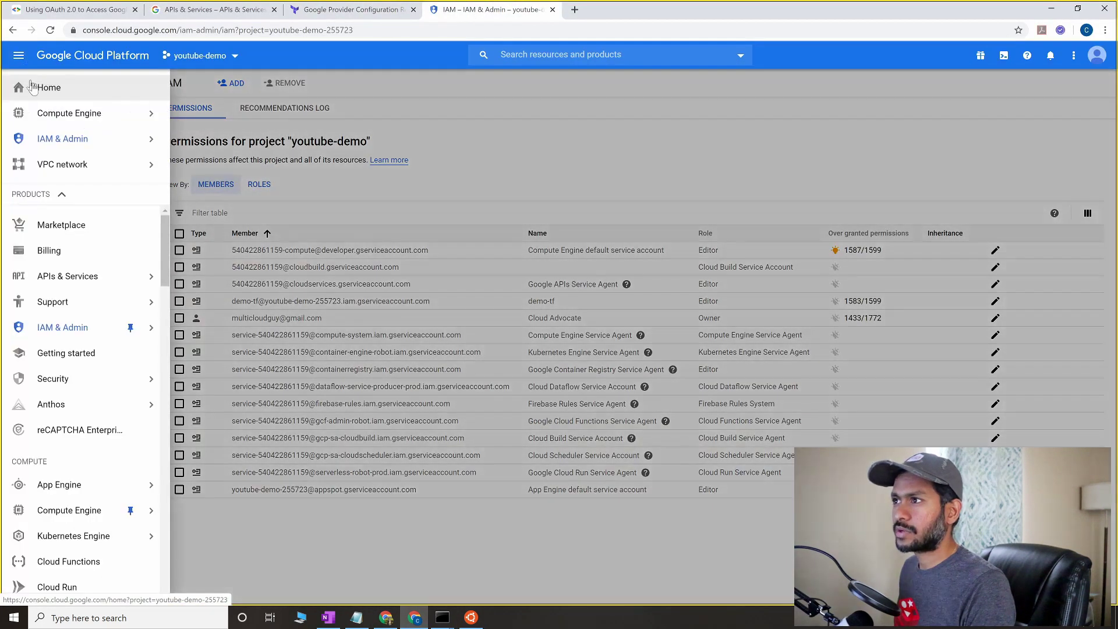
mouse_move(69, 113)
click(26, 88)
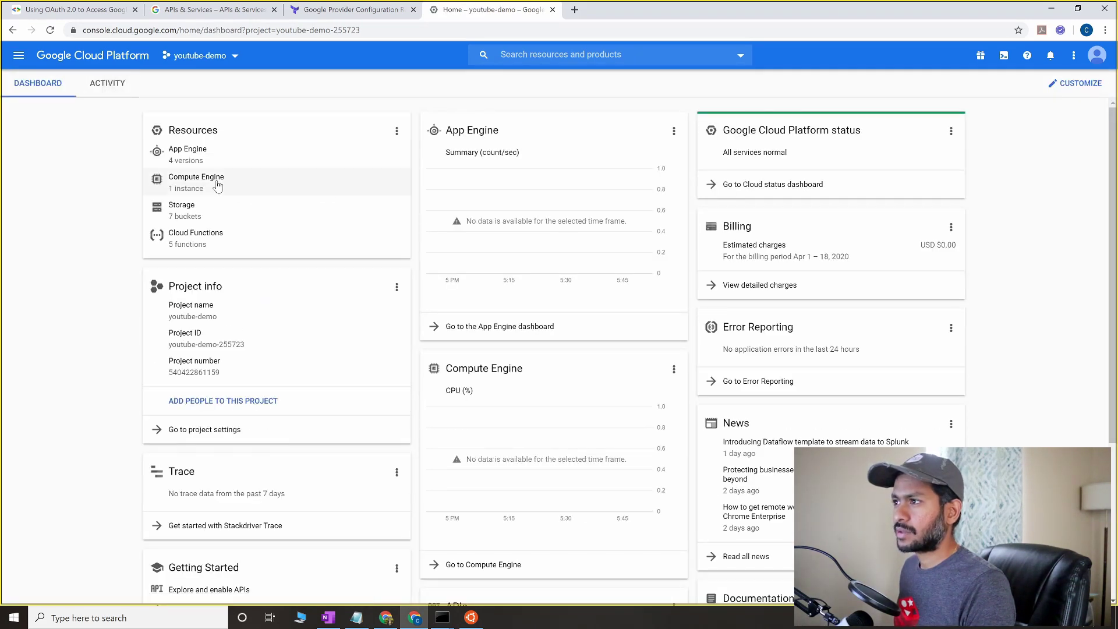
click(210, 184)
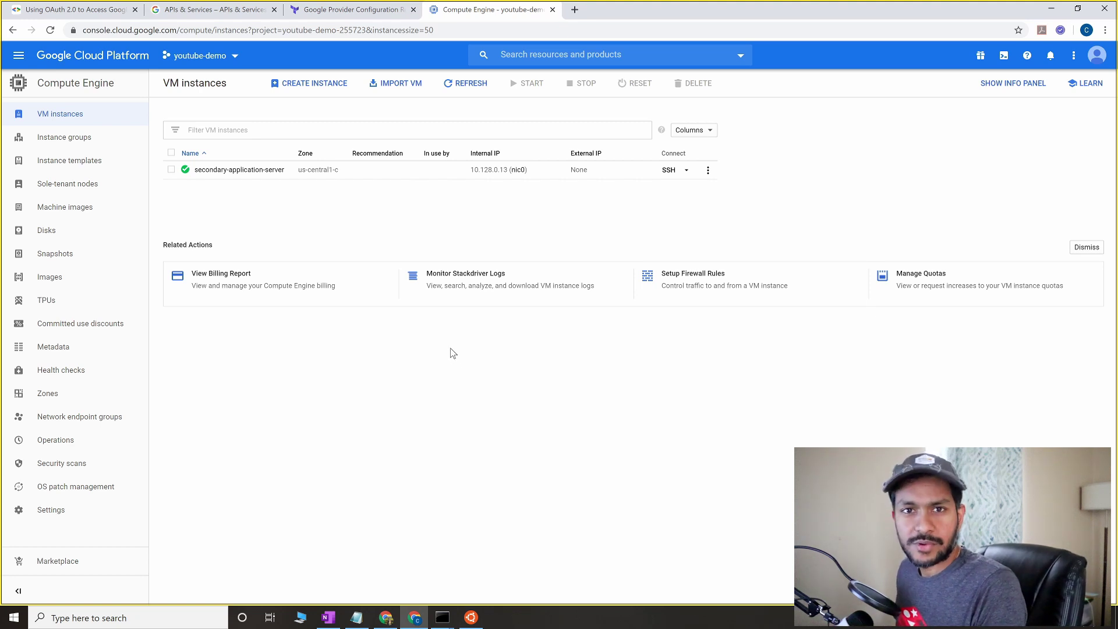
key(alt+Tab)
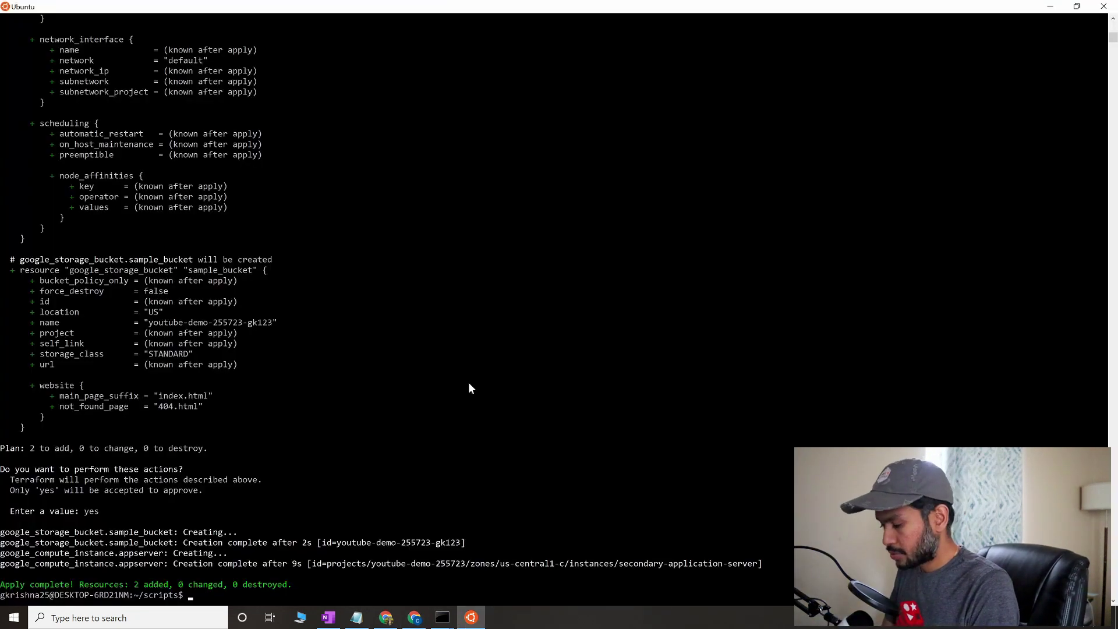
text(terraform de)
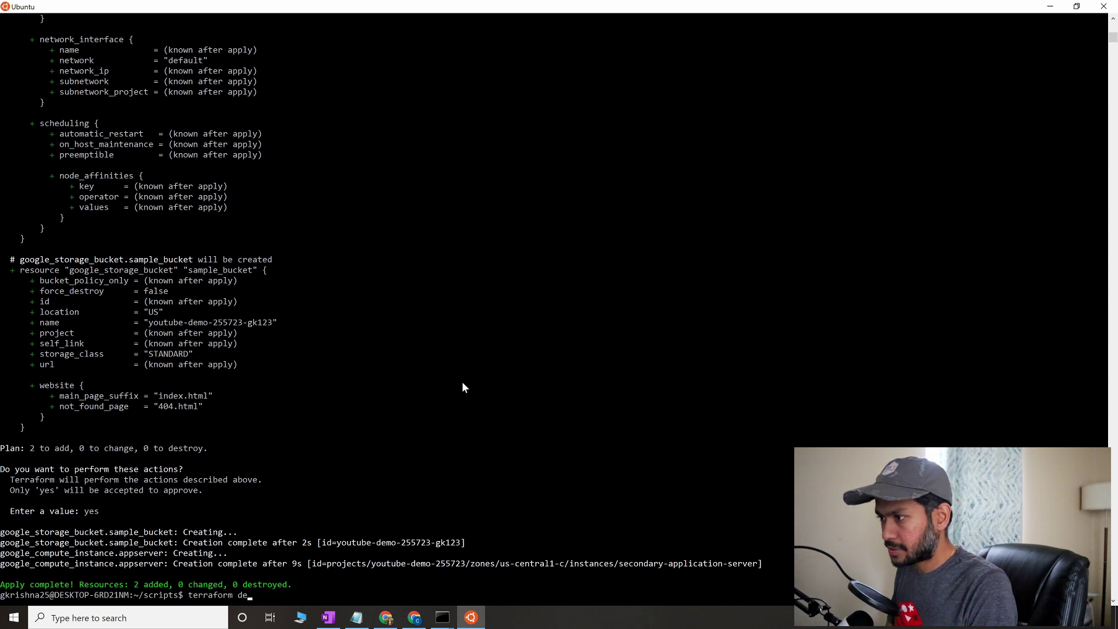
text(sto)
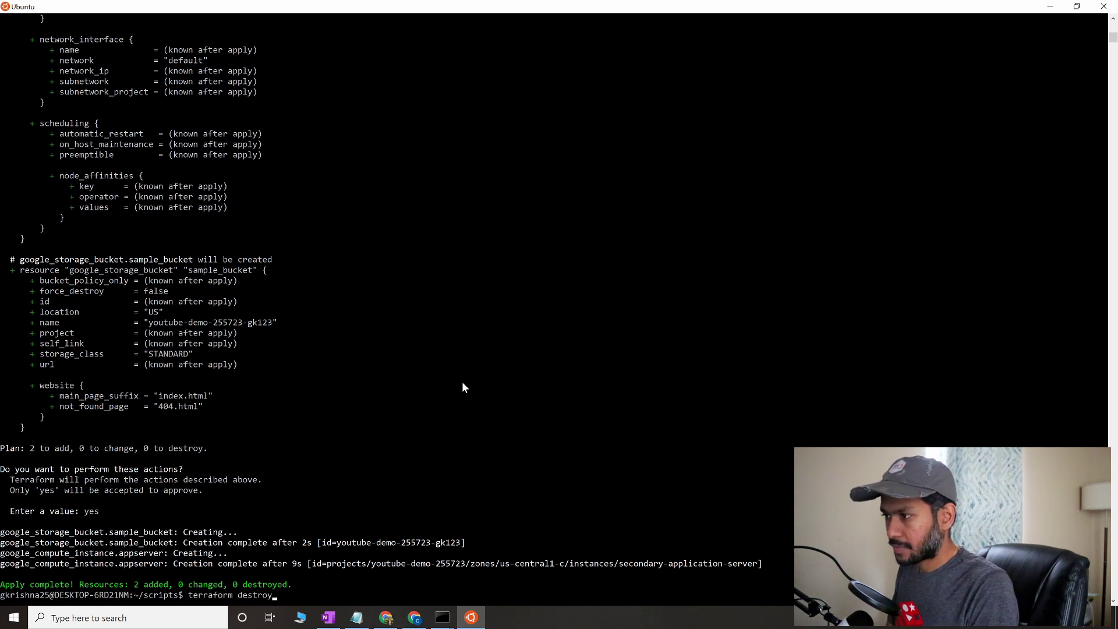
- Run terraform destroy, confirm with yes, and glance at the provider docs in Chrome
key(Return)
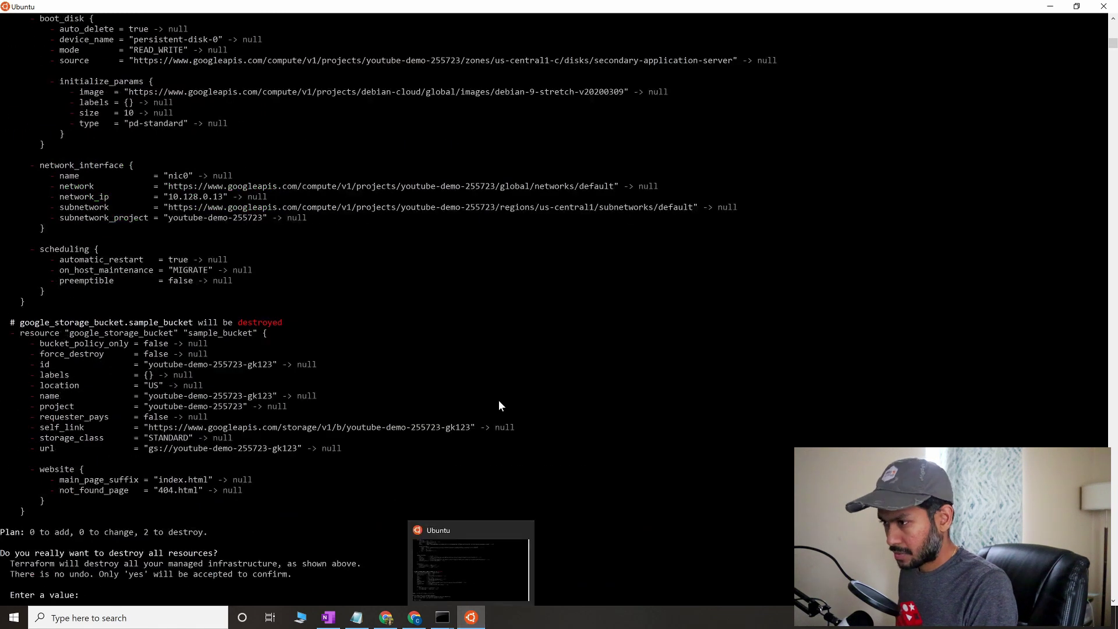
text(yes)
key(Return)
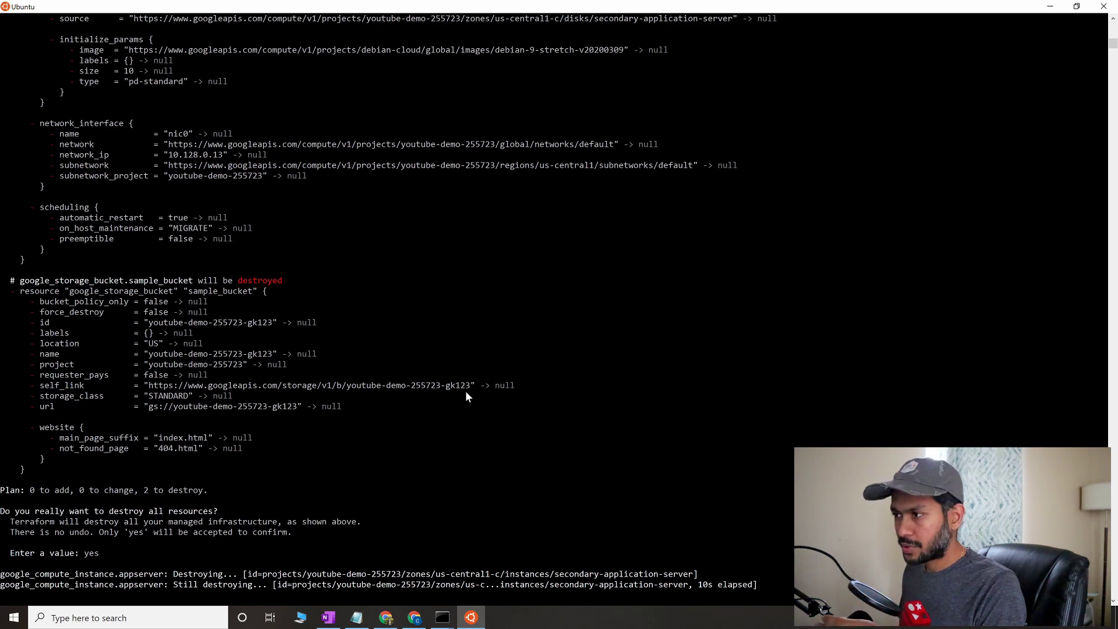
click(415, 618)
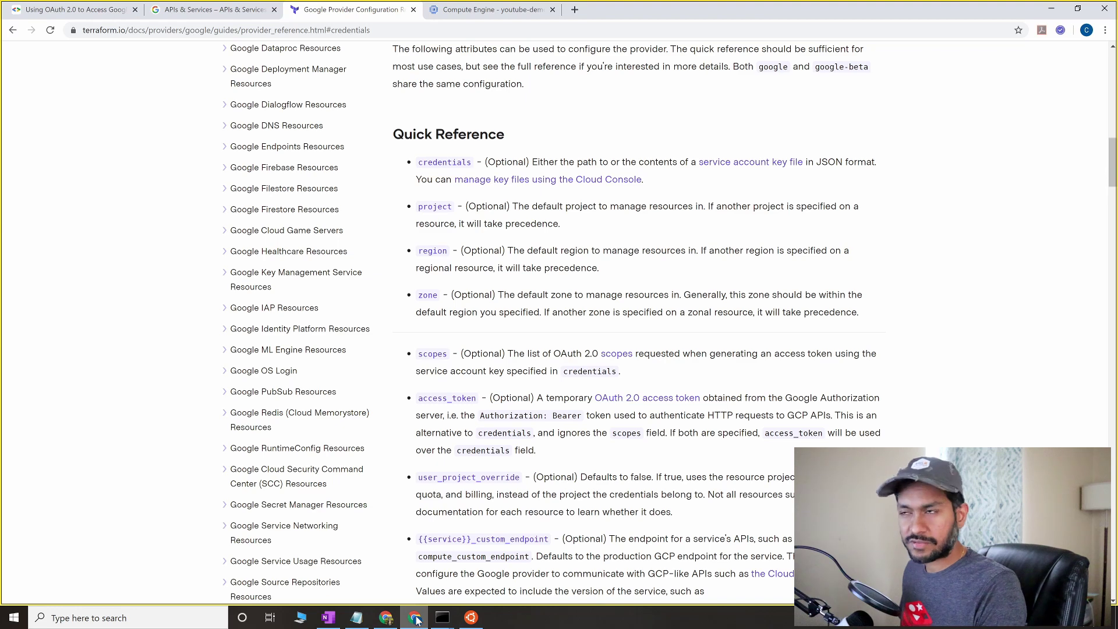